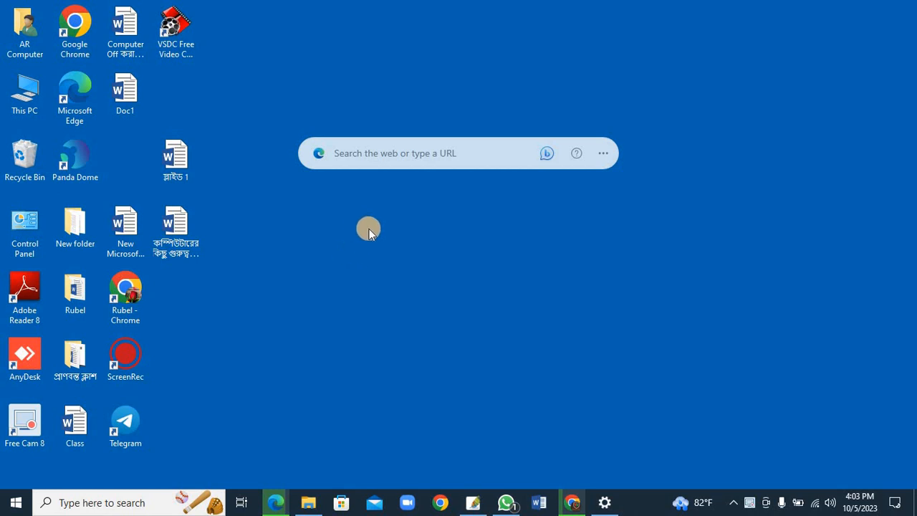
right_click(369, 229)
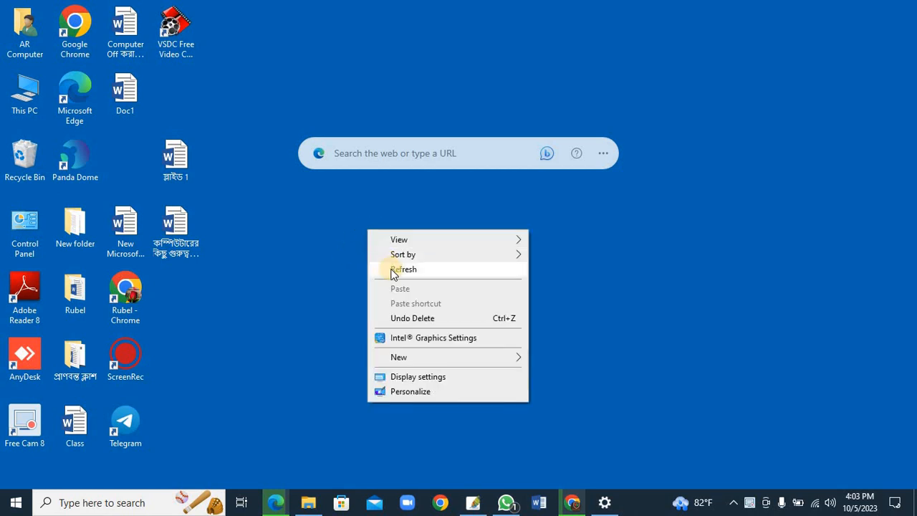
click(390, 266)
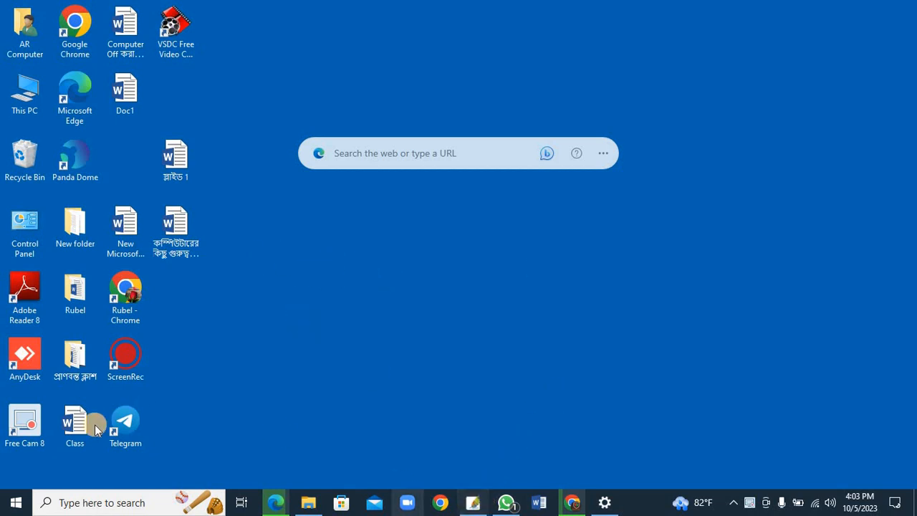
click(469, 503)
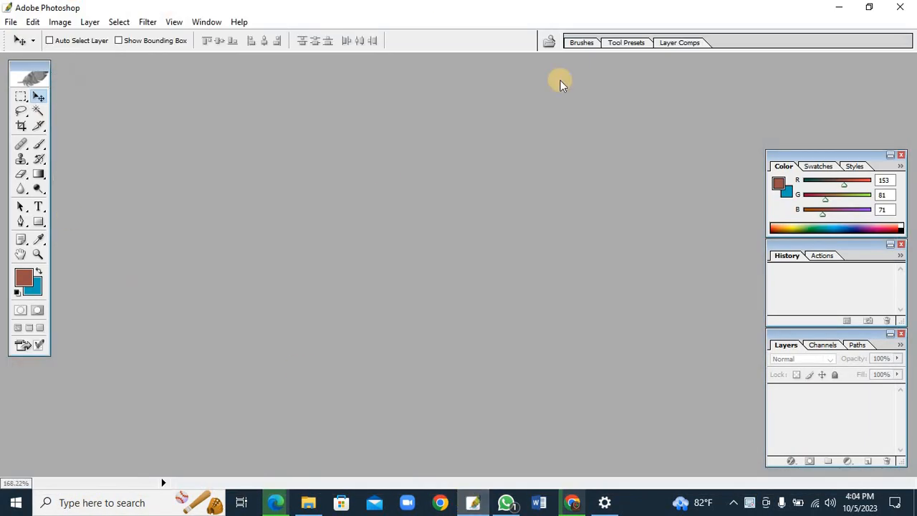
click(837, 9)
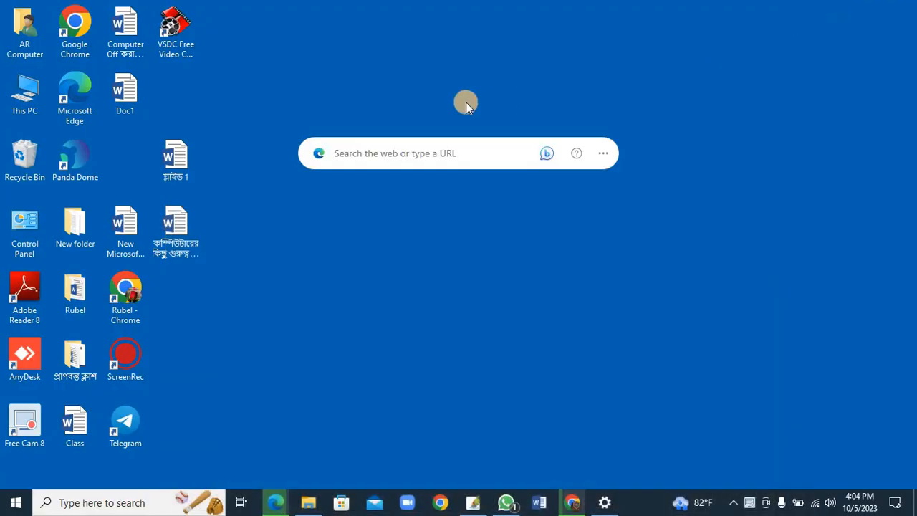
right_click(548, 34)
click(573, 43)
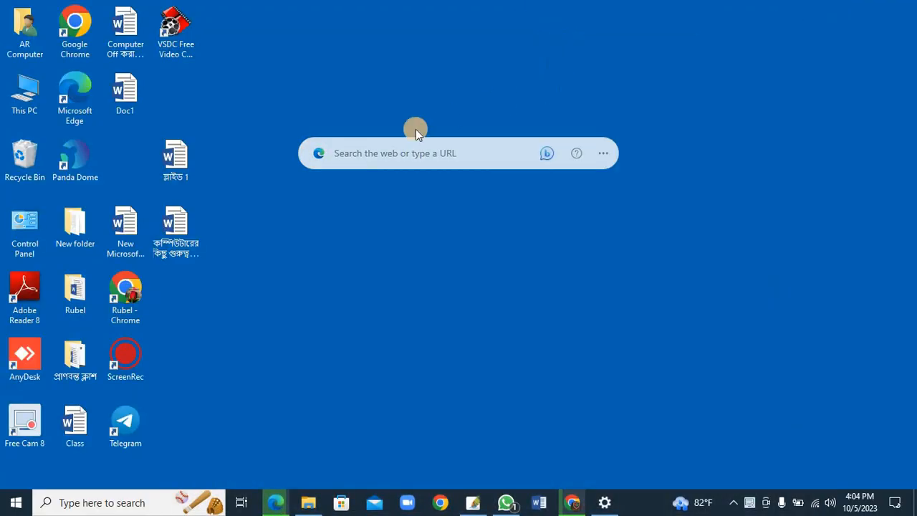
right_click(429, 294)
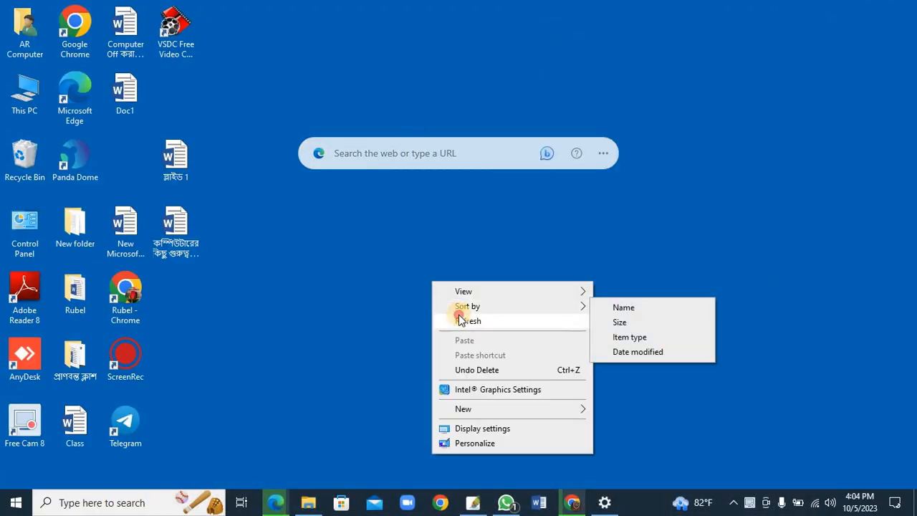
click(459, 320)
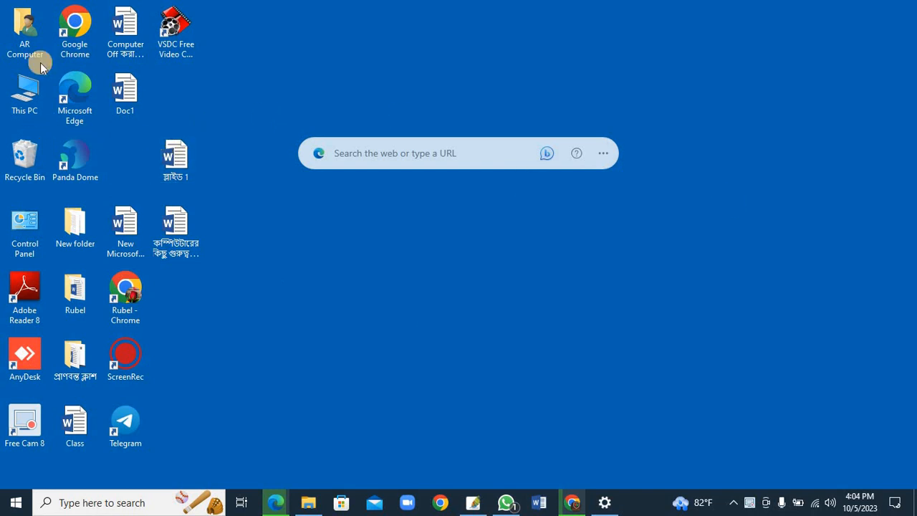
Open the image bill from the Downloads folder in Photoshop and maximize its image window
double_click(34, 32)
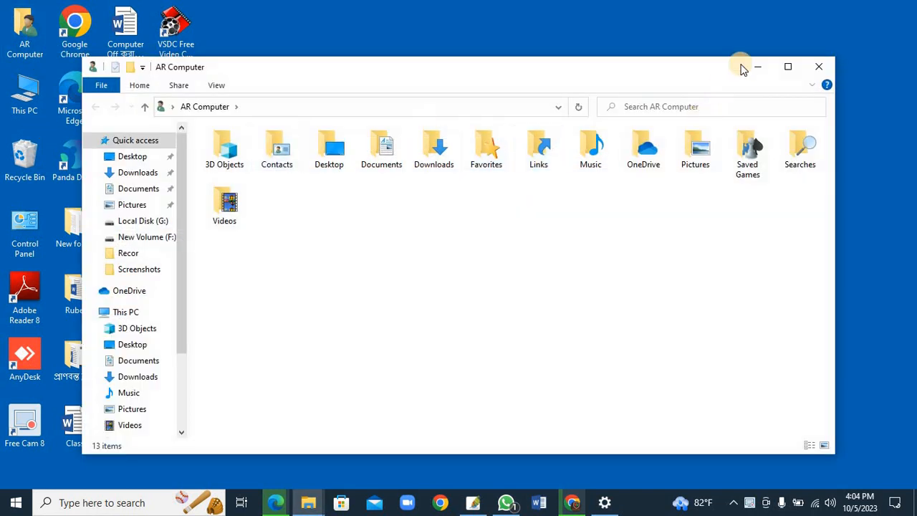
click(785, 68)
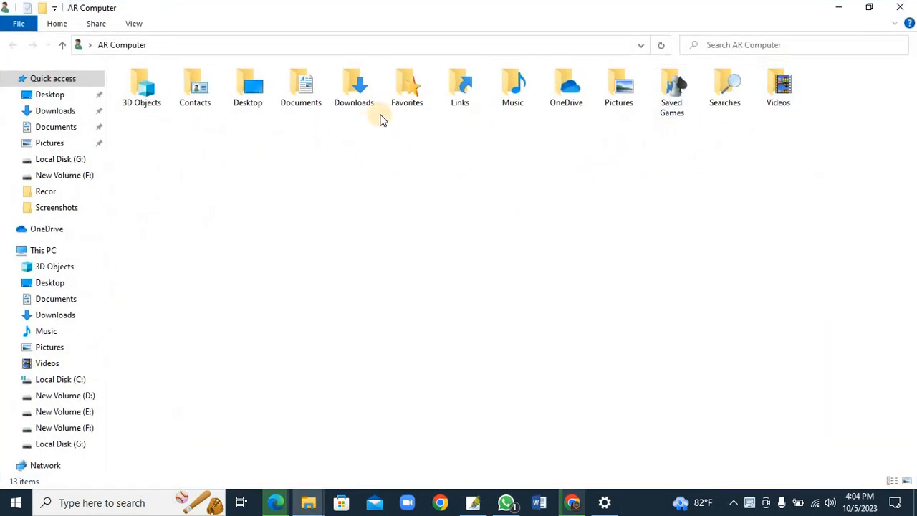
double_click(352, 89)
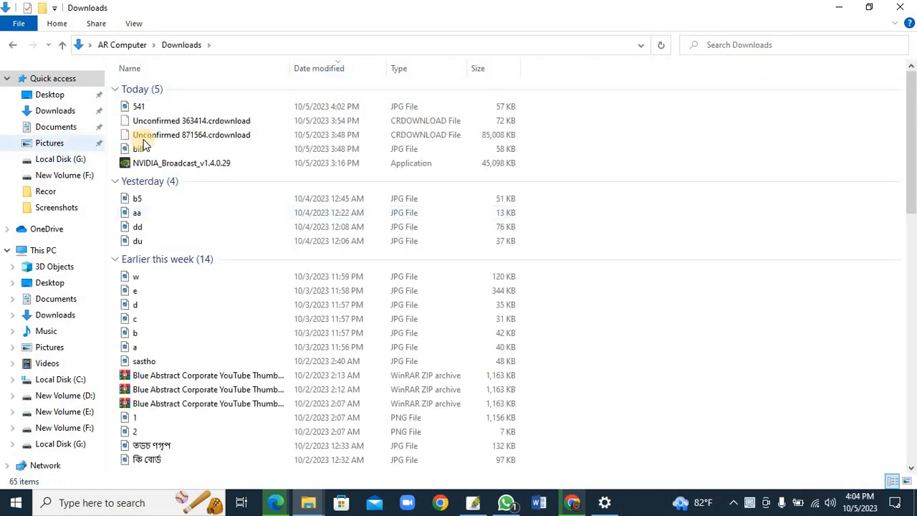
click(139, 149)
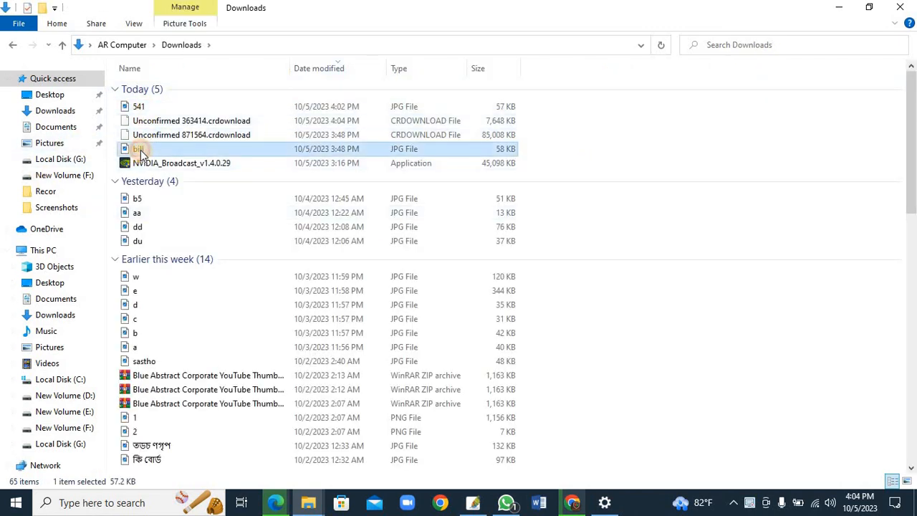
drag(156, 154, 473, 502)
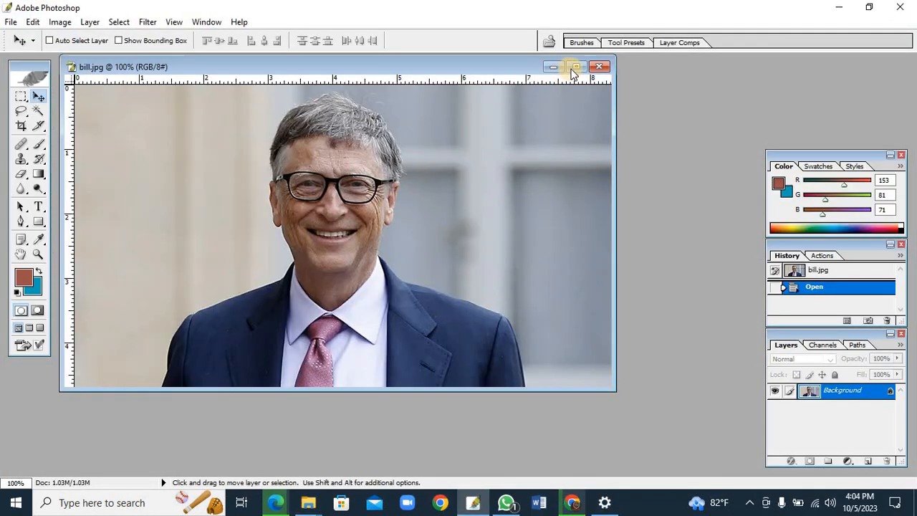
click(592, 67)
Crop the photo to a 1.6 by 2 in portrait at 300 pixels/inch, framing the man's head and shoulders
scroll(455, 330, up, 6)
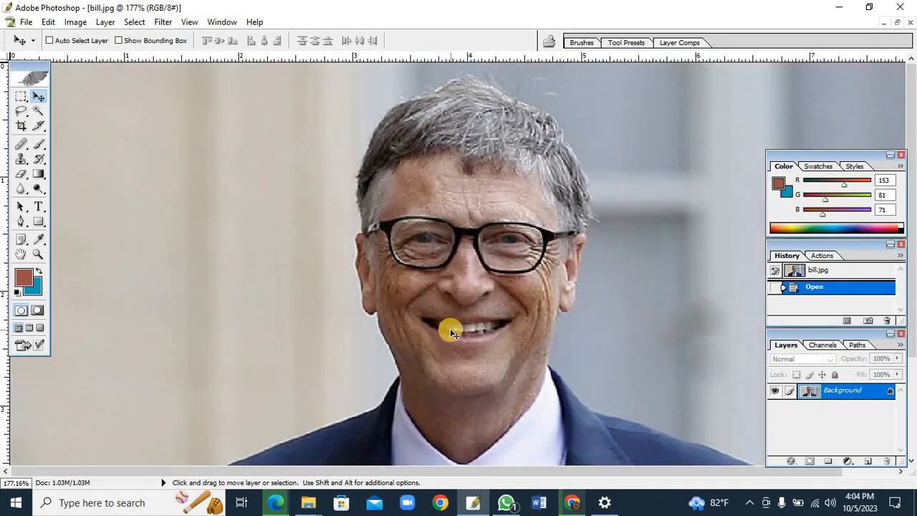
scroll(451, 327, down, 4)
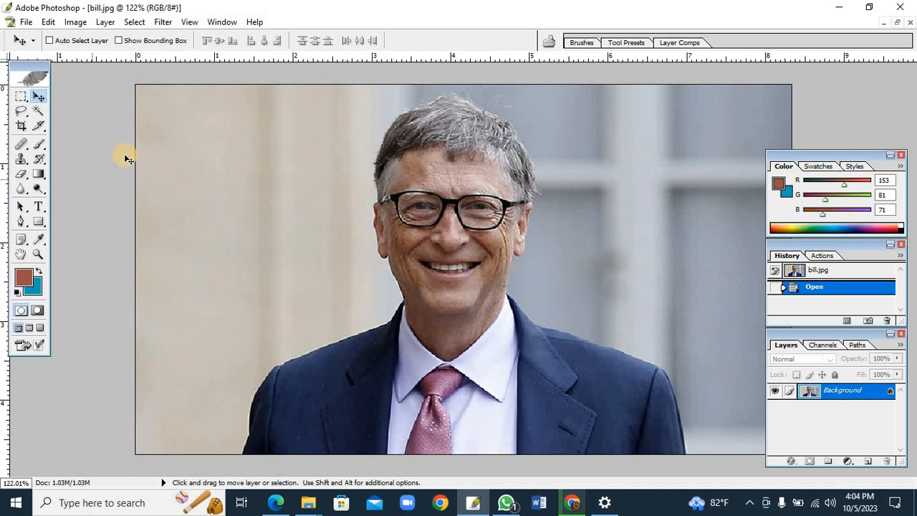
click(22, 128)
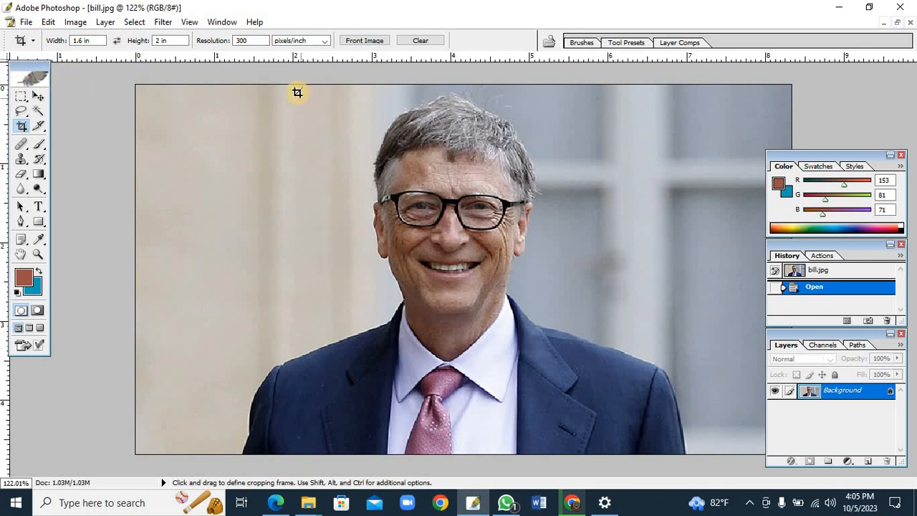
mouse_move(296, 88)
mouse_down()
mouse_move(333, 194)
mouse_move(477, 462)
mouse_move(635, 510)
mouse_up()
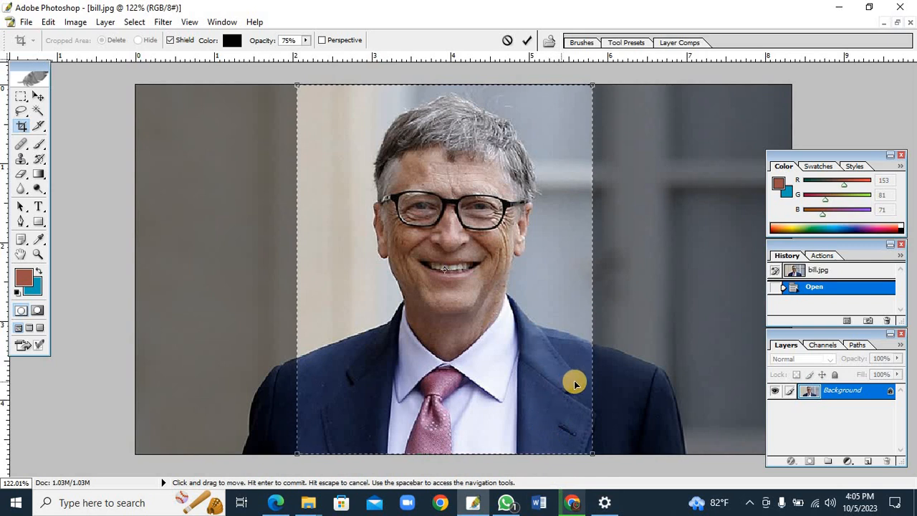
drag(577, 380, 582, 385)
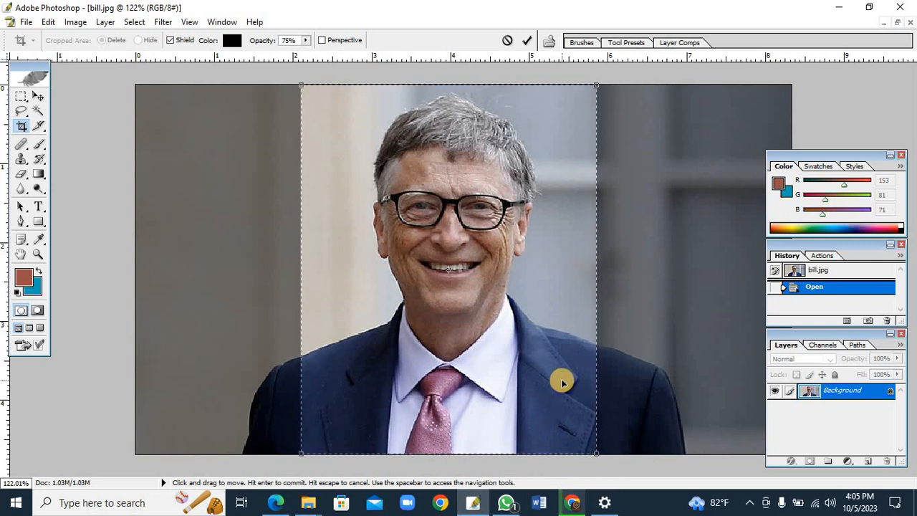
key(Return)
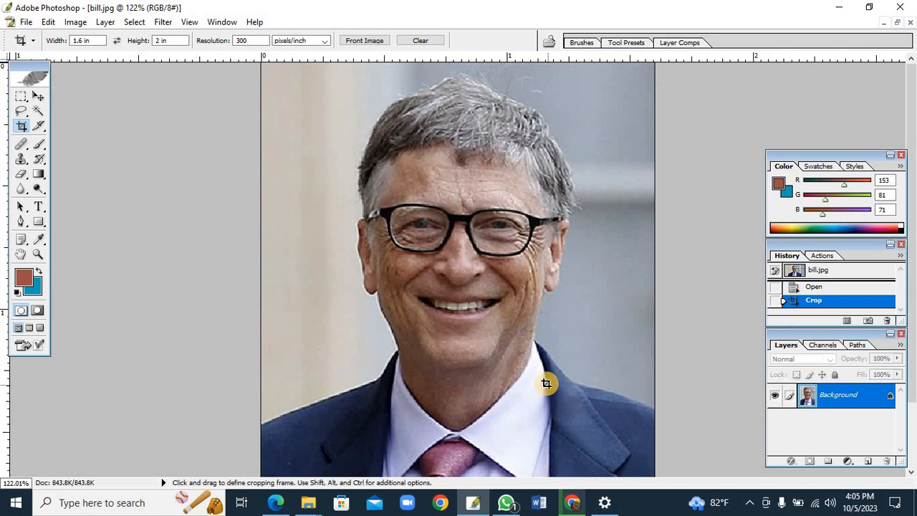
Start a Pen tool path where the jacket shoulder meets the photo's left edge and run it along the shoulder to the collar's base
key(ctrl+minus)
key(ctrl+minus)
scroll(498, 347, up, 1)
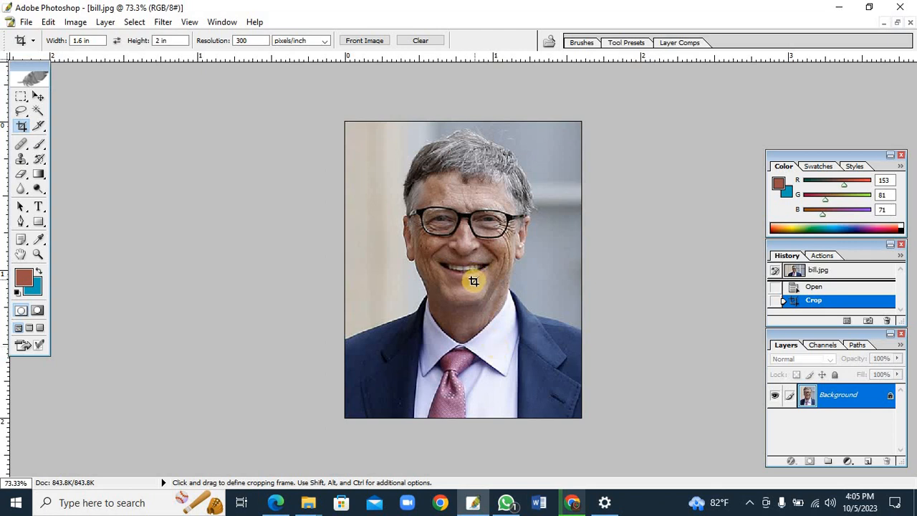
scroll(472, 278, up, 3)
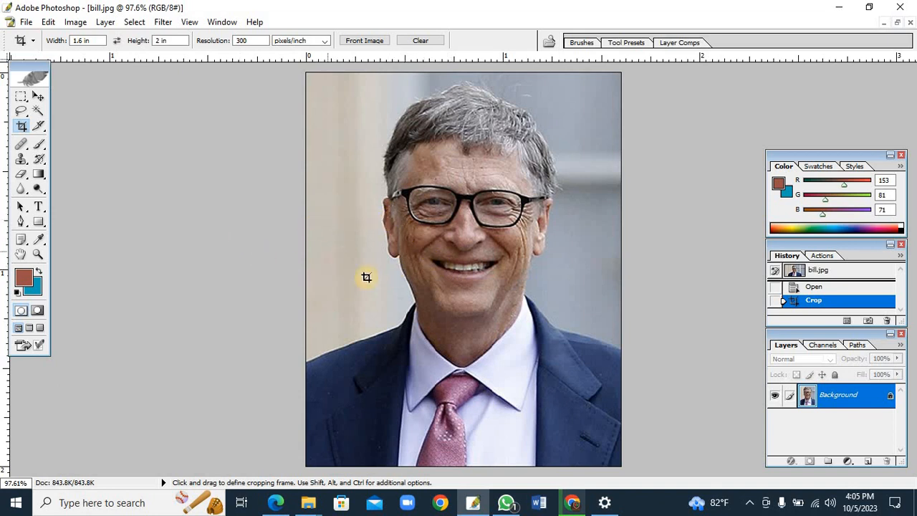
click(21, 224)
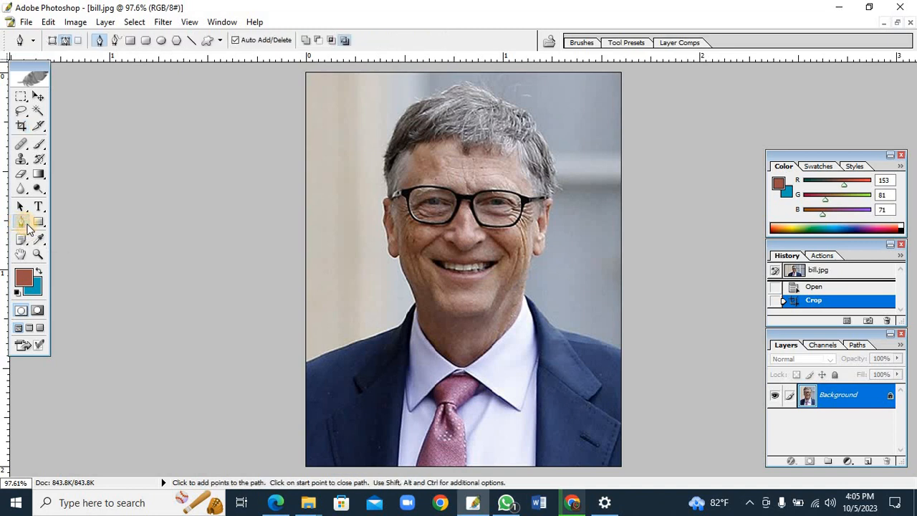
scroll(305, 326, up, 3)
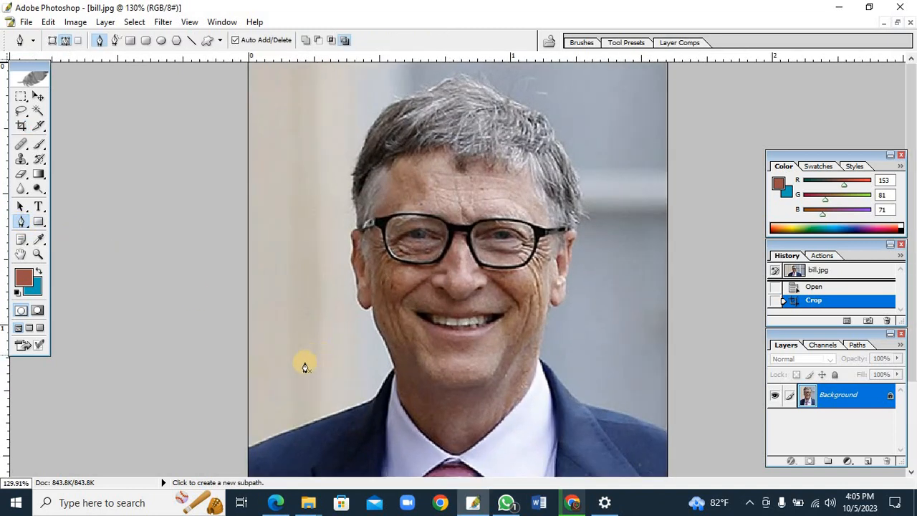
scroll(304, 366, up, 1)
scroll(315, 369, down, 1)
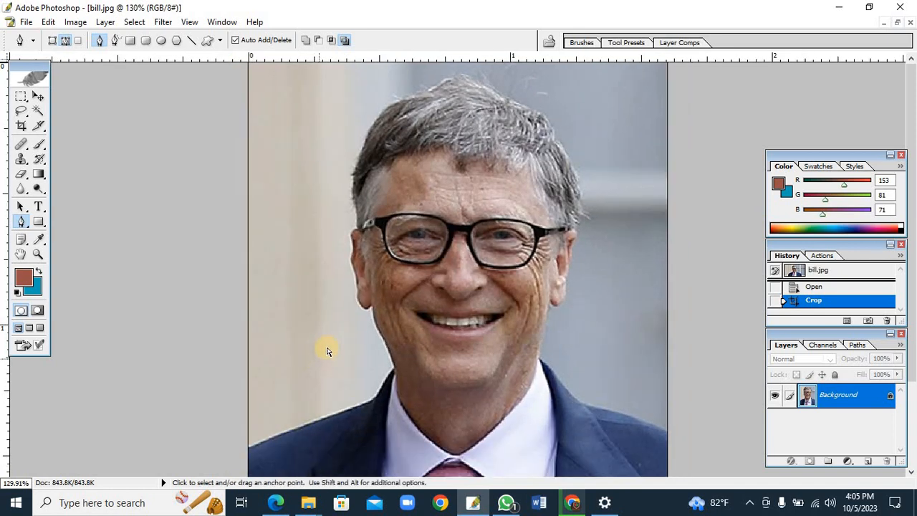
key(ctrl+plus)
key(ctrl+plus)
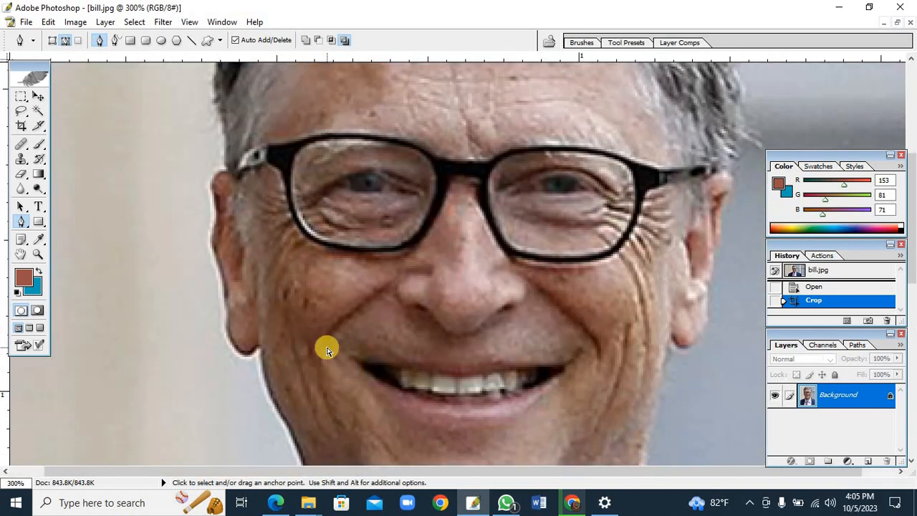
key(ctrl+minus)
key(ctrl+minus)
key(ctrl+minus)
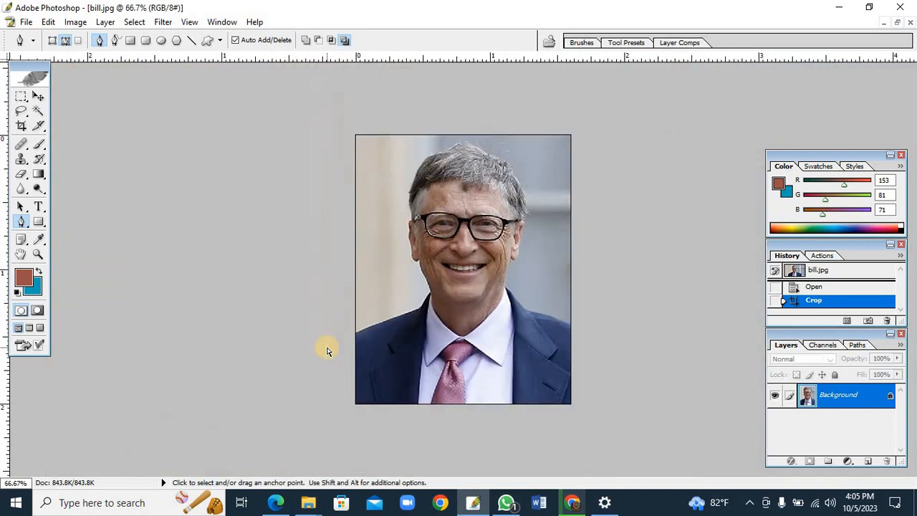
key(ctrl+plus)
key(ctrl+plus)
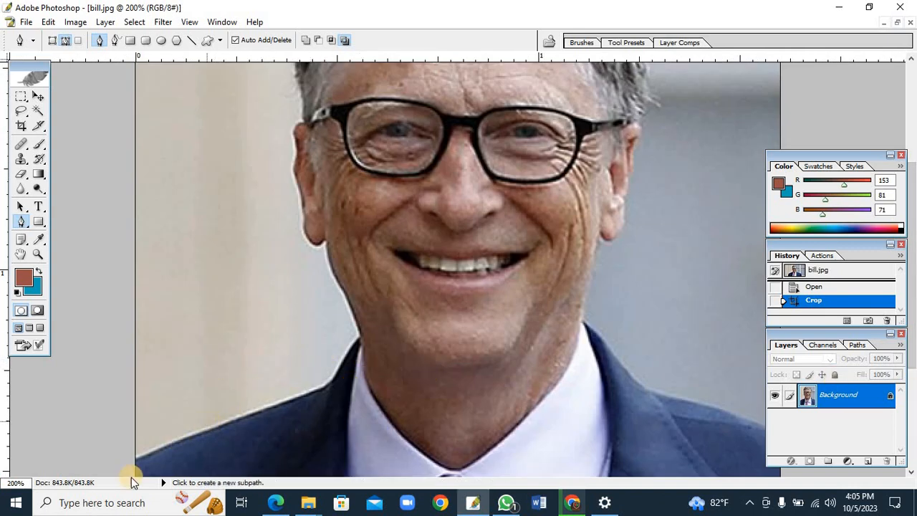
click(135, 460)
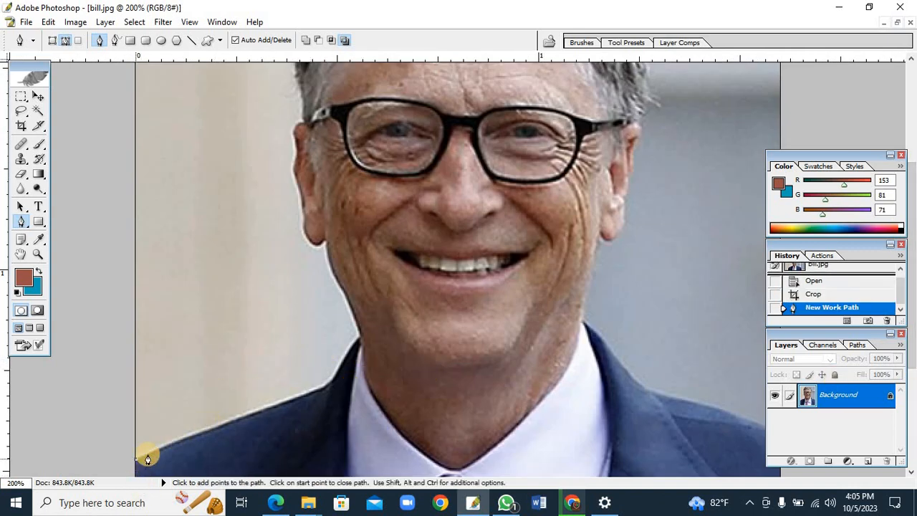
click(324, 388)
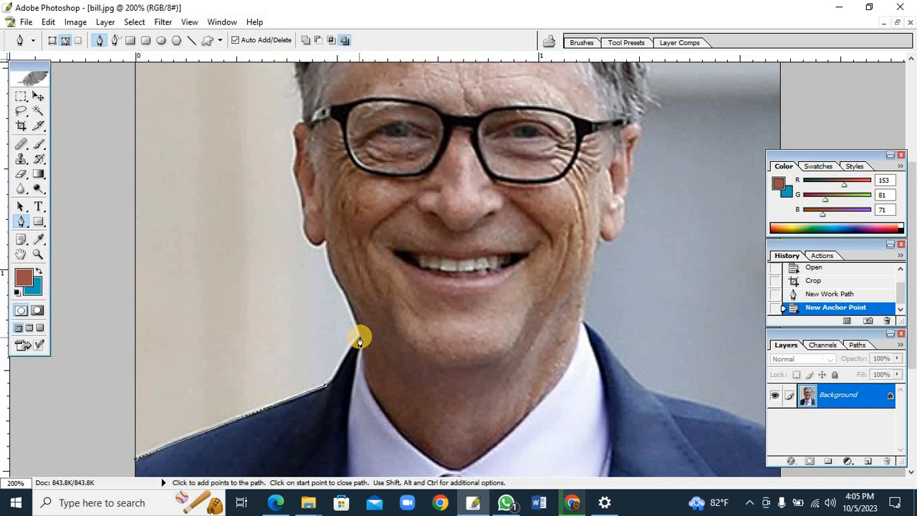
drag(360, 338, 380, 322)
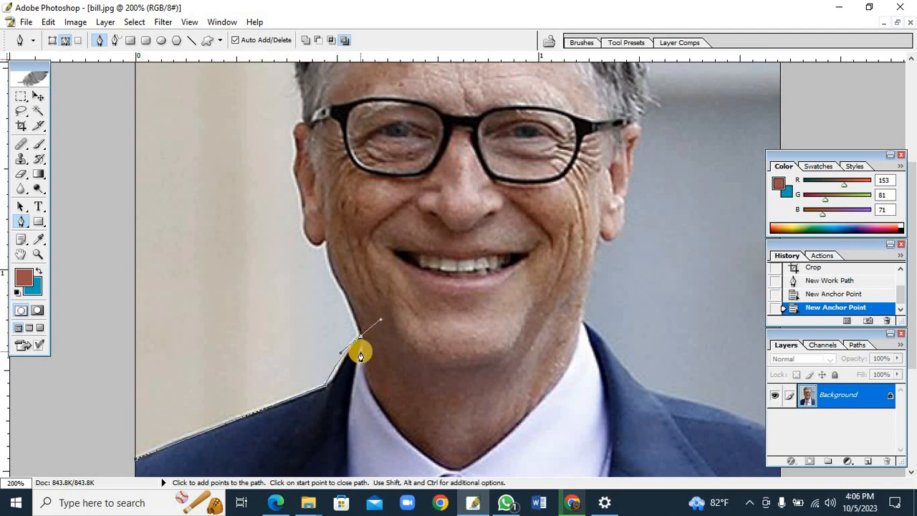
key(ctrl)
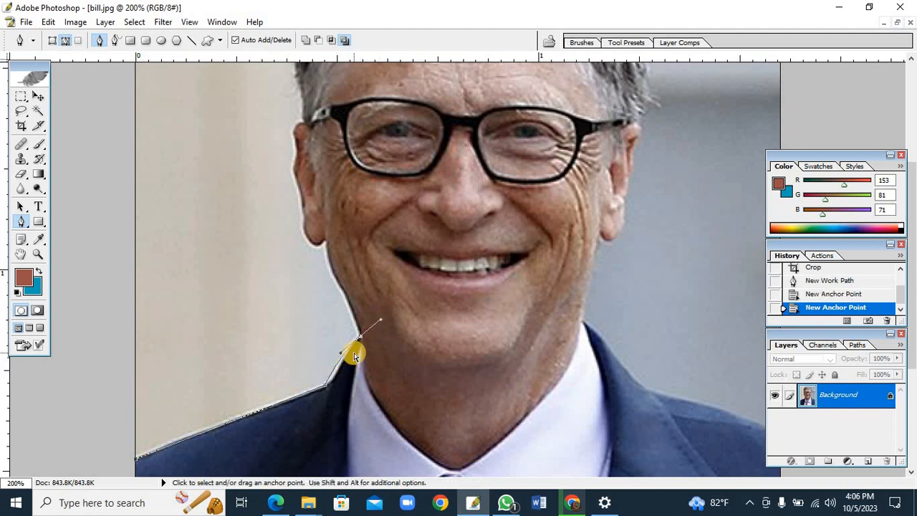
key(ctrl+z)
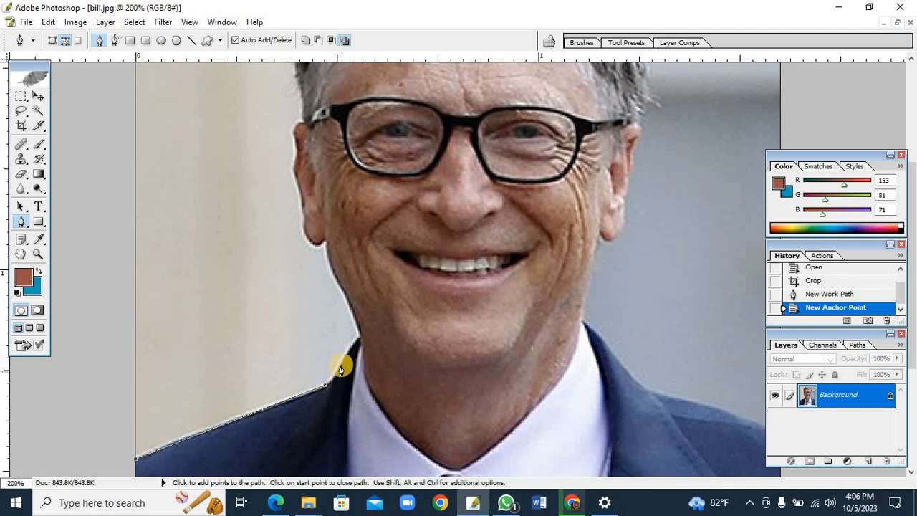
Continue the path up the jacket collar on the photo's left side to where it meets the neck, with corner anchors
drag(341, 368, 347, 349)
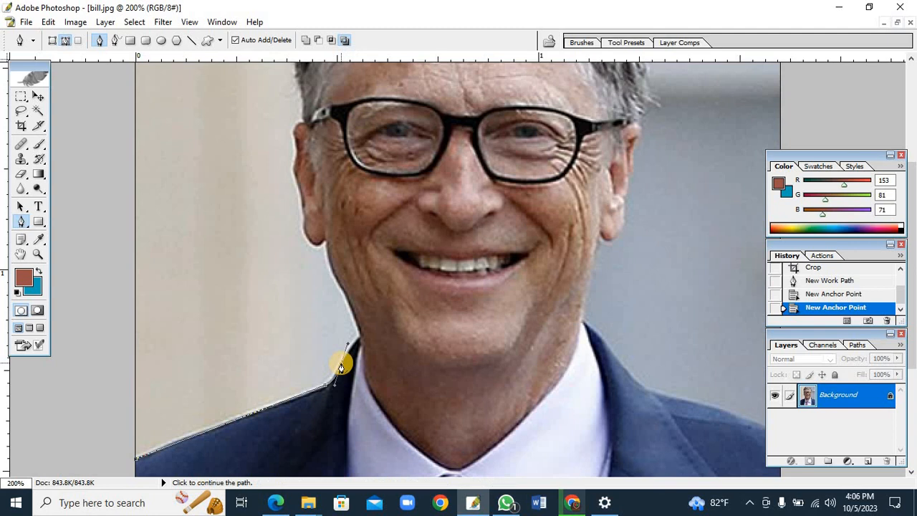
click(341, 366)
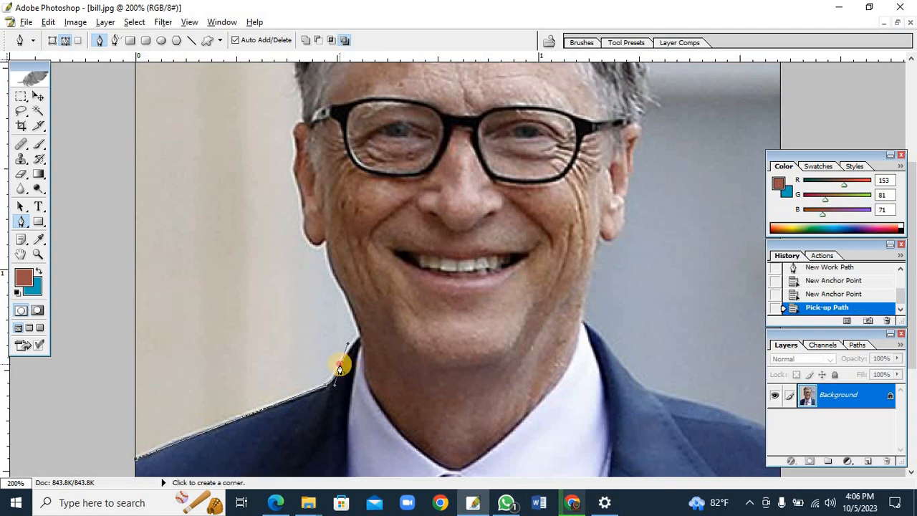
click(339, 366)
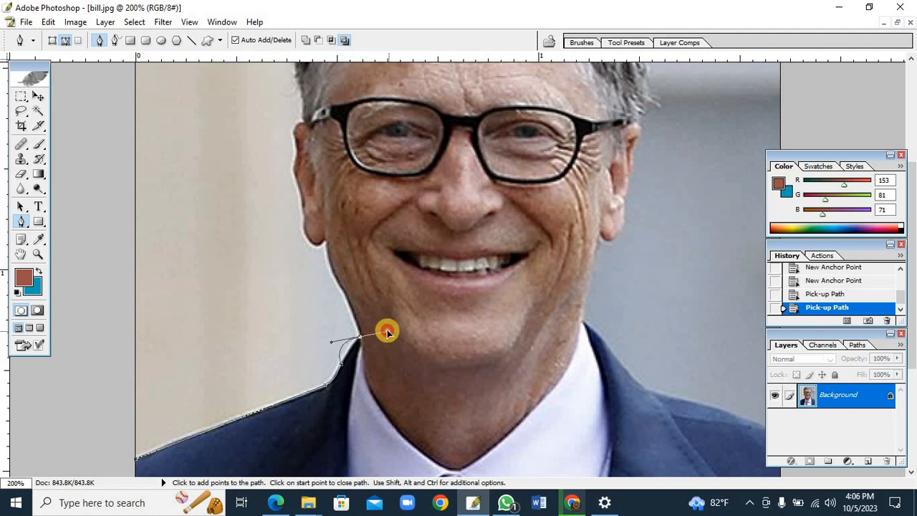
drag(370, 322, 353, 336)
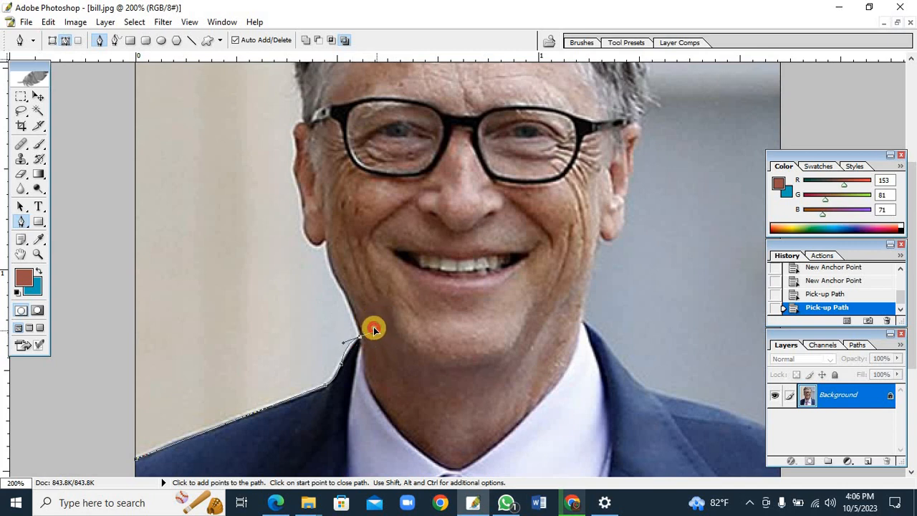
click(356, 349)
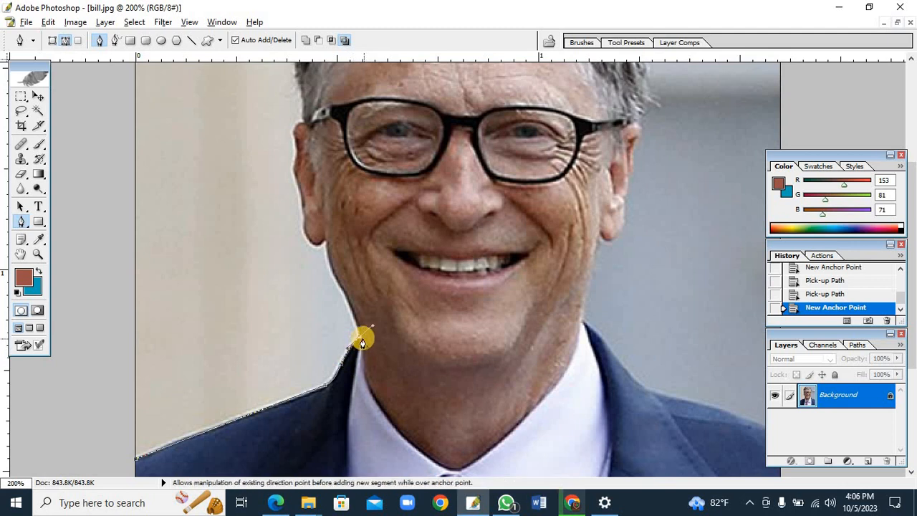
click(357, 342)
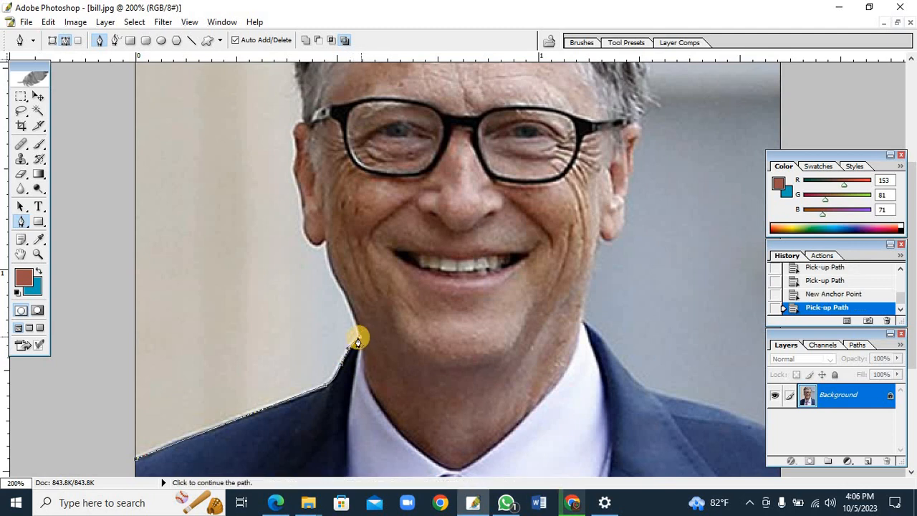
Trace the neck and jaw edge up to the base of the earlobe on the photo's left side, ending in a corner anchor
click(346, 296)
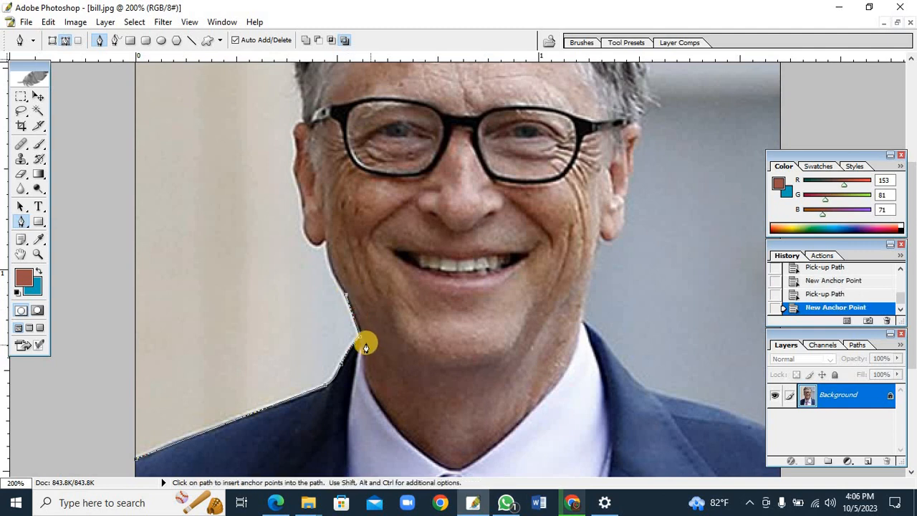
drag(325, 242, 323, 195)
click(325, 245)
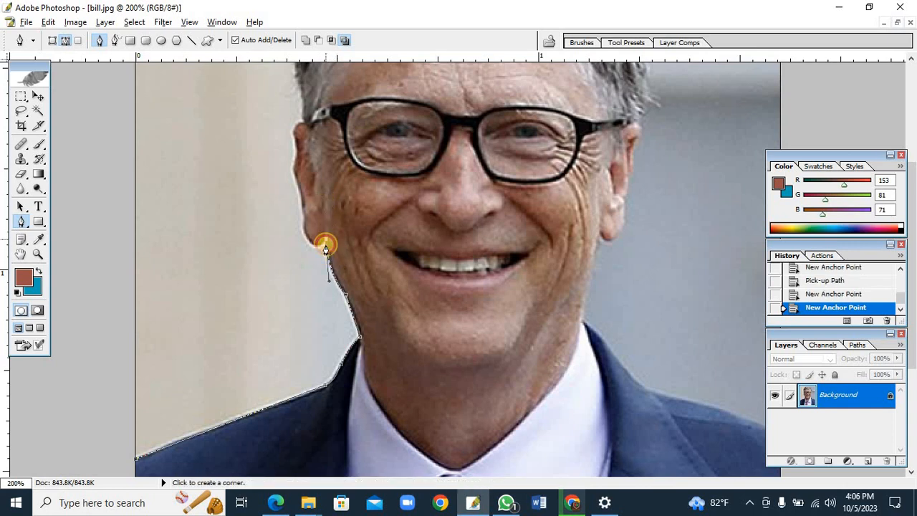
click(325, 245)
Trace around the ear on the photo's left side, from the earlobe up to the glasses' temple, with curved segments and corner anchors
drag(303, 231, 292, 202)
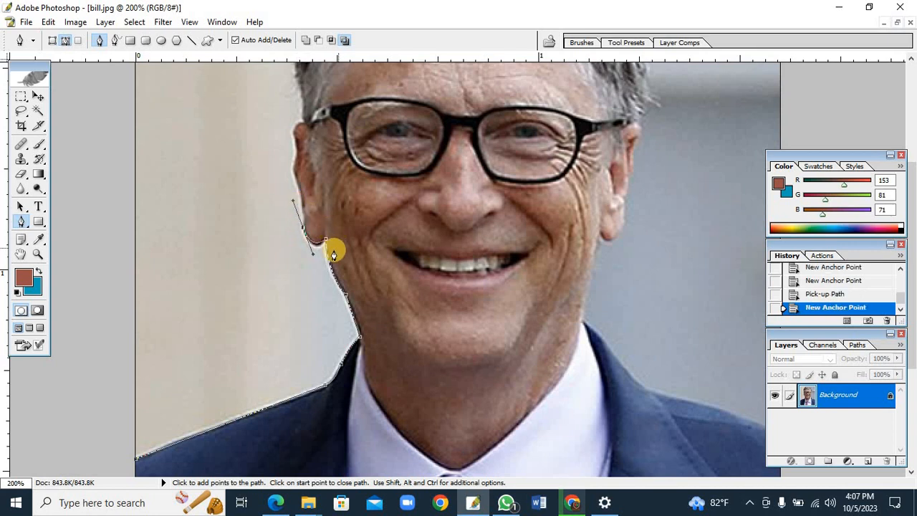
alt+click(303, 228)
scroll(304, 258, up, 1)
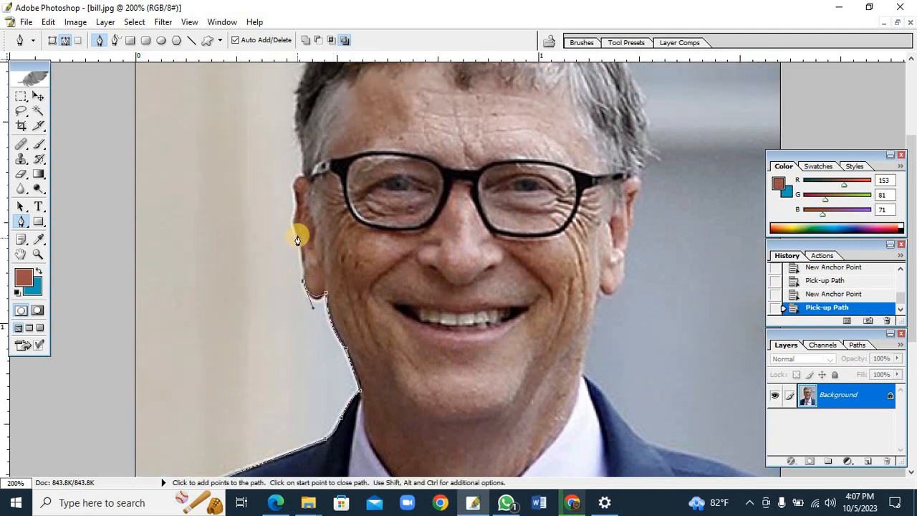
click(299, 199)
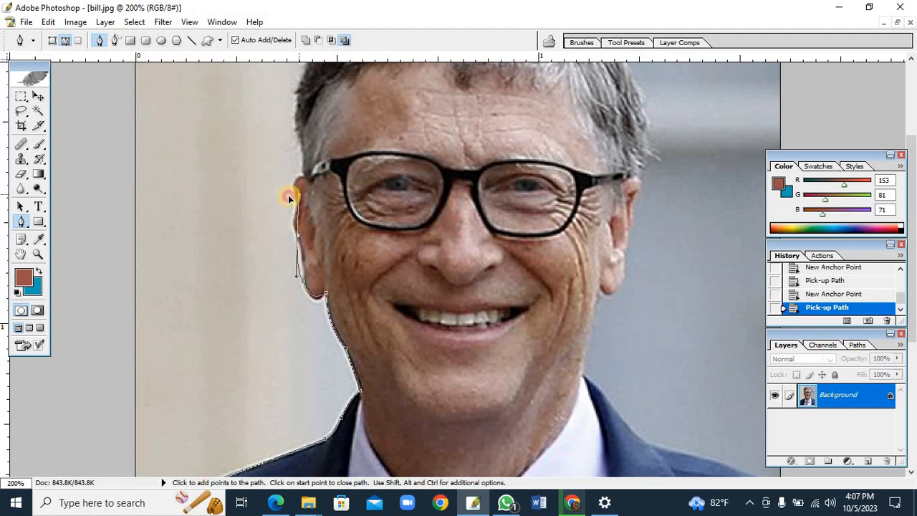
drag(290, 199, 284, 200)
click(312, 253)
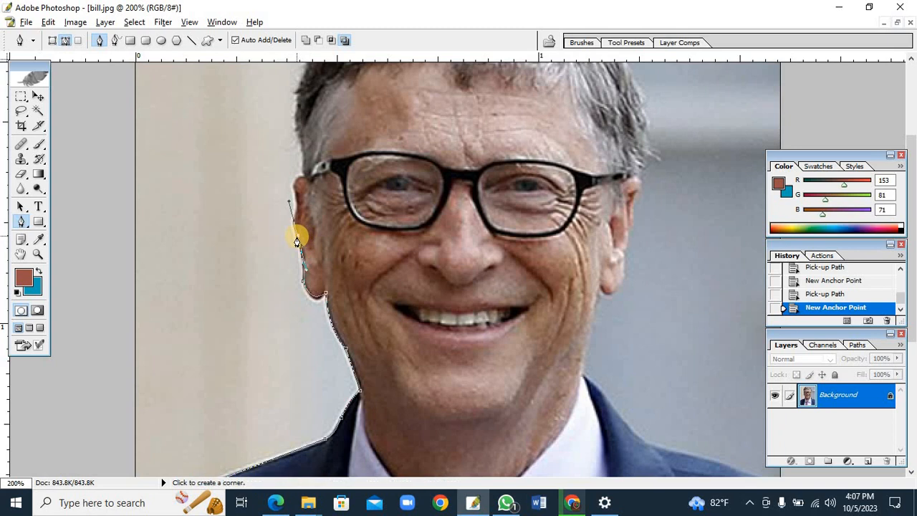
click(300, 239)
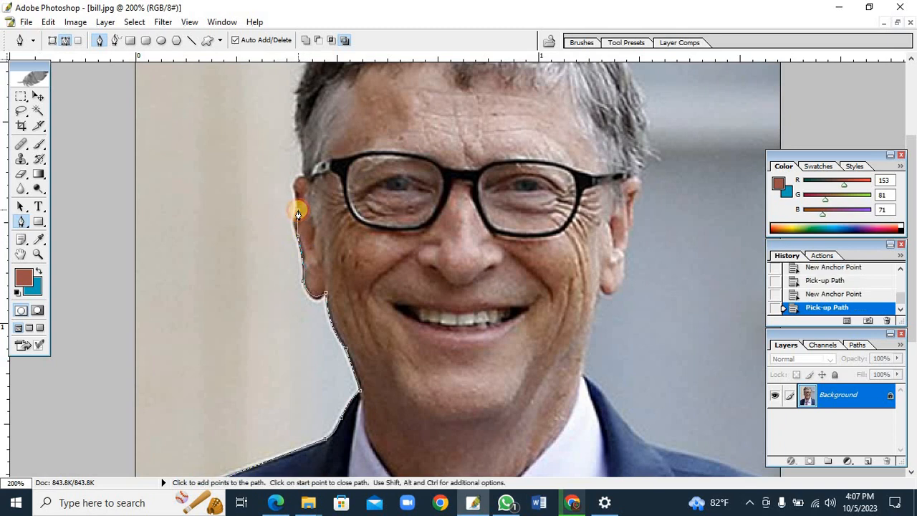
drag(300, 209, 307, 204)
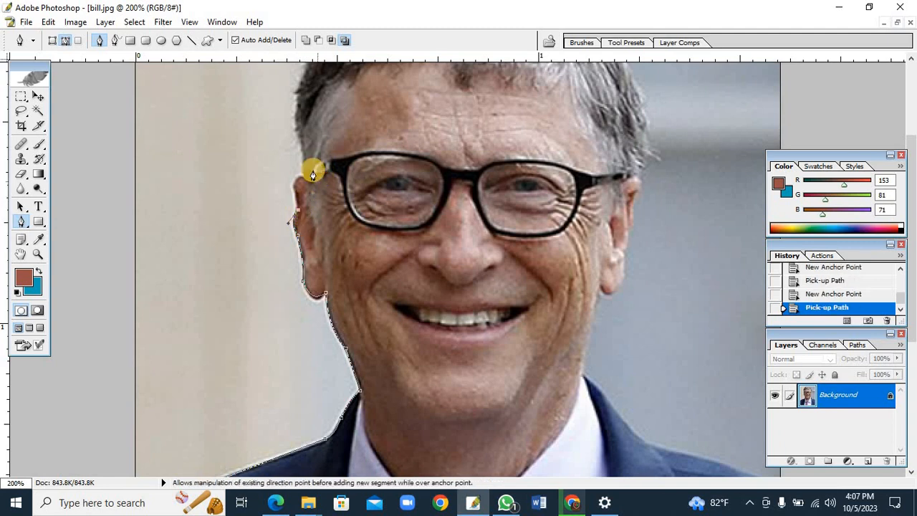
drag(304, 174, 319, 181)
alt+click(304, 176)
Extend the path from the top of that ear up the side of the hair, curving inward toward the crown
scroll(320, 192, up, 4)
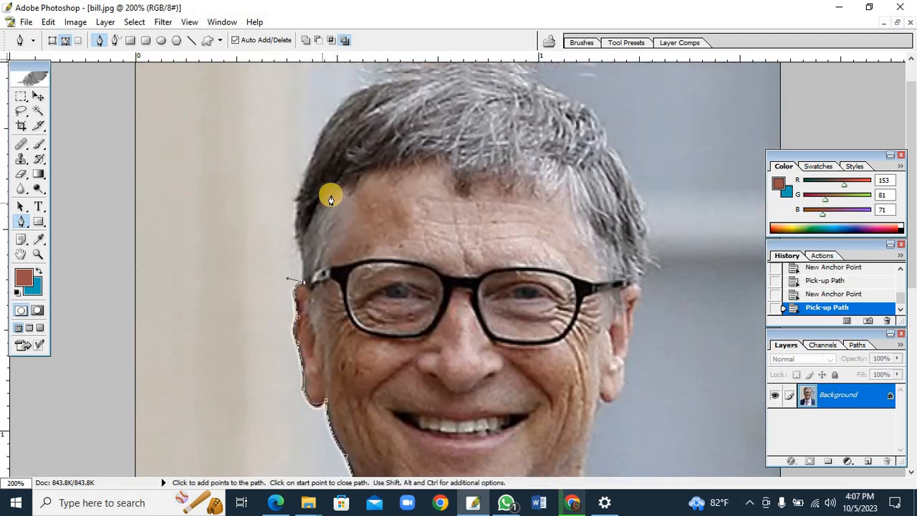
click(295, 234)
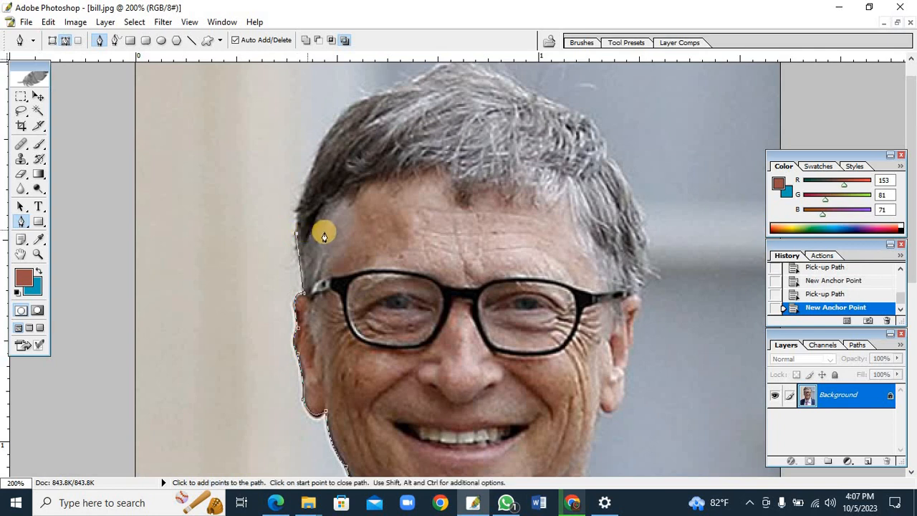
drag(315, 160, 327, 145)
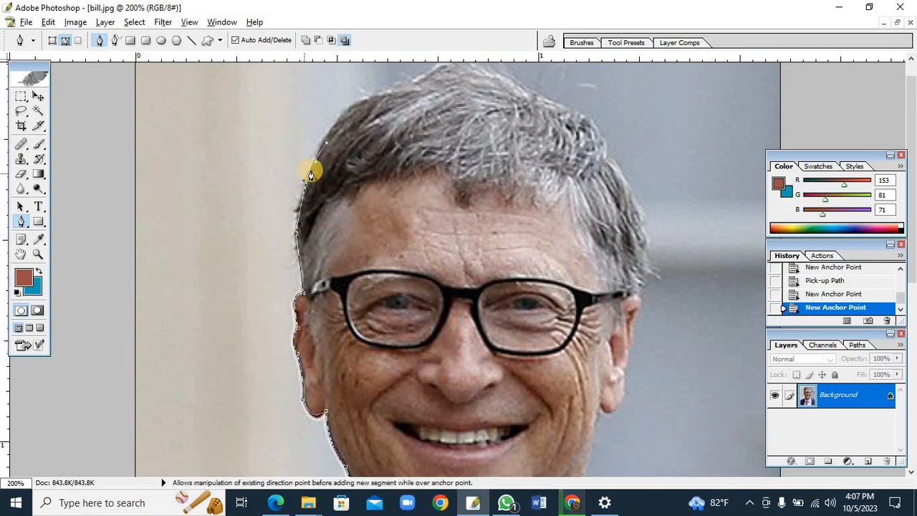
alt+click(316, 160)
scroll(360, 196, up, 1)
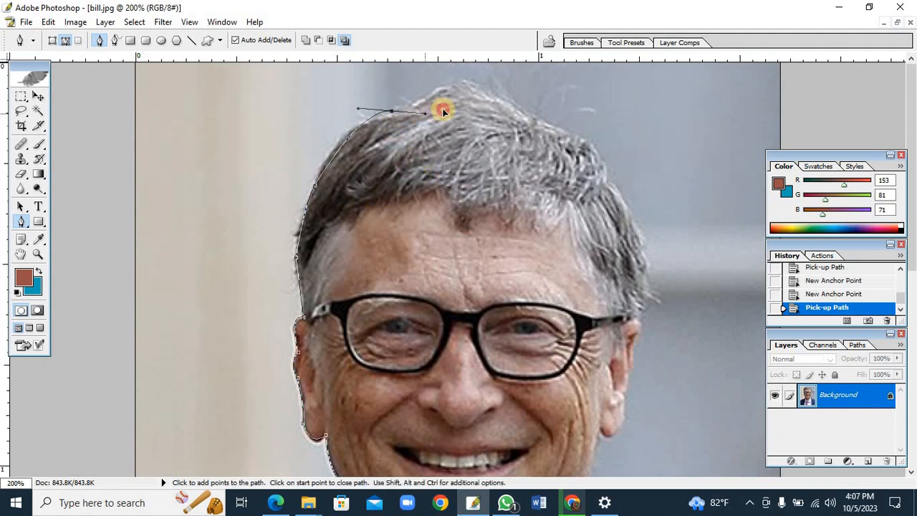
Trace the top of the hair over the crown with curved segments, ending in a corner anchor just past the highest point
drag(443, 111, 454, 100)
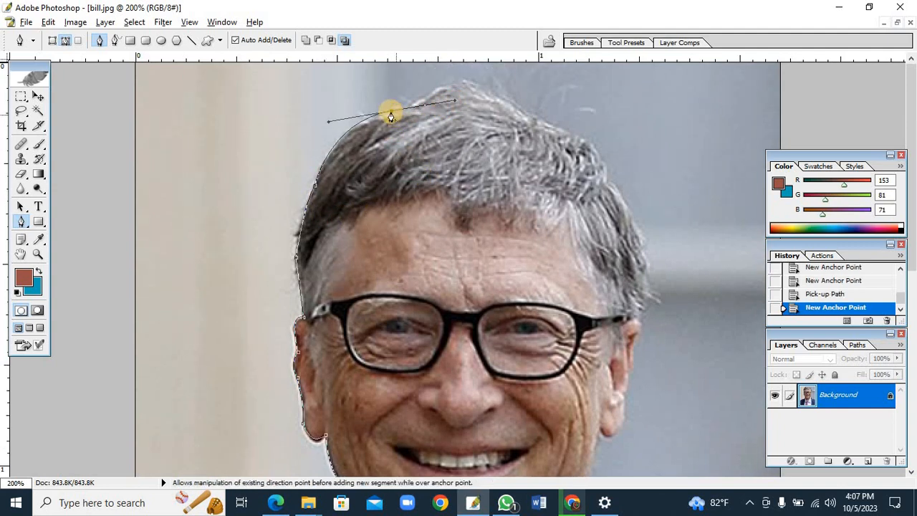
alt+click(391, 112)
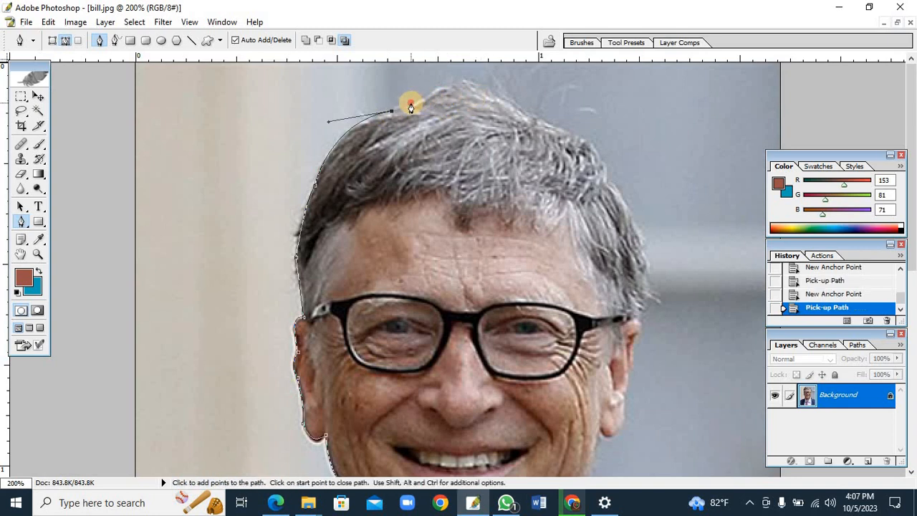
click(410, 102)
drag(486, 90, 512, 113)
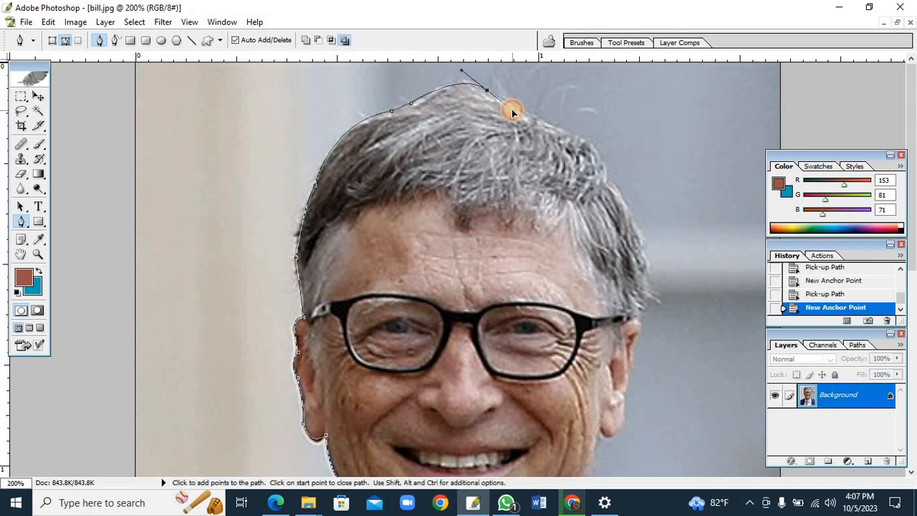
alt+click(486, 90)
Trace the hair down the photo's right side from the crown to the top of the ear
click(562, 129)
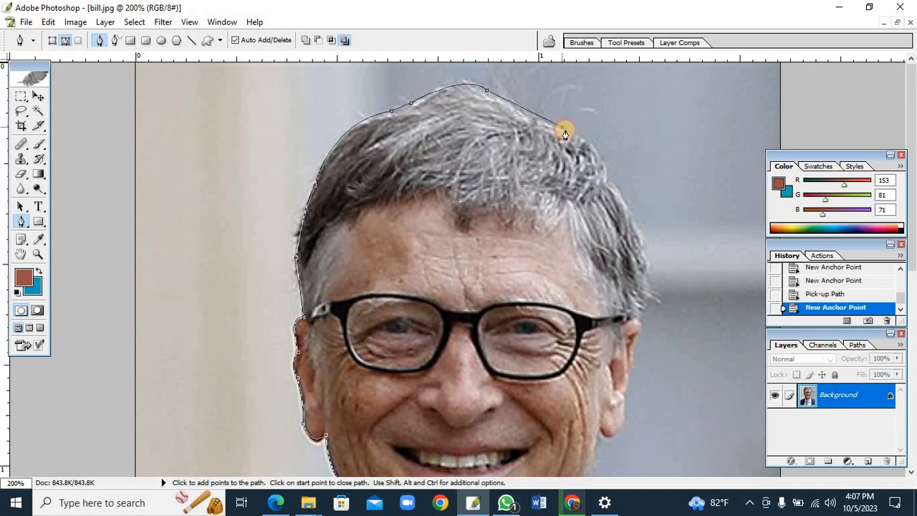
drag(608, 177, 616, 213)
alt+click(608, 179)
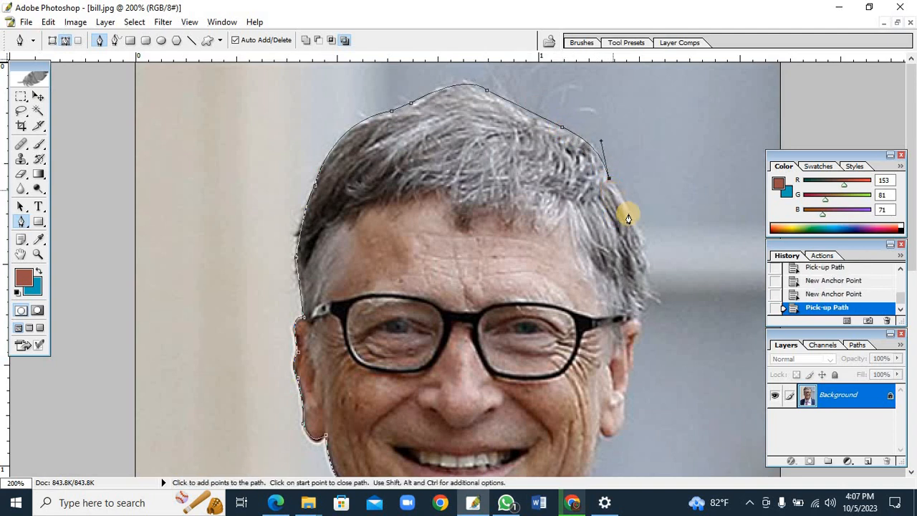
scroll(636, 233, down, 1)
drag(638, 280, 605, 356)
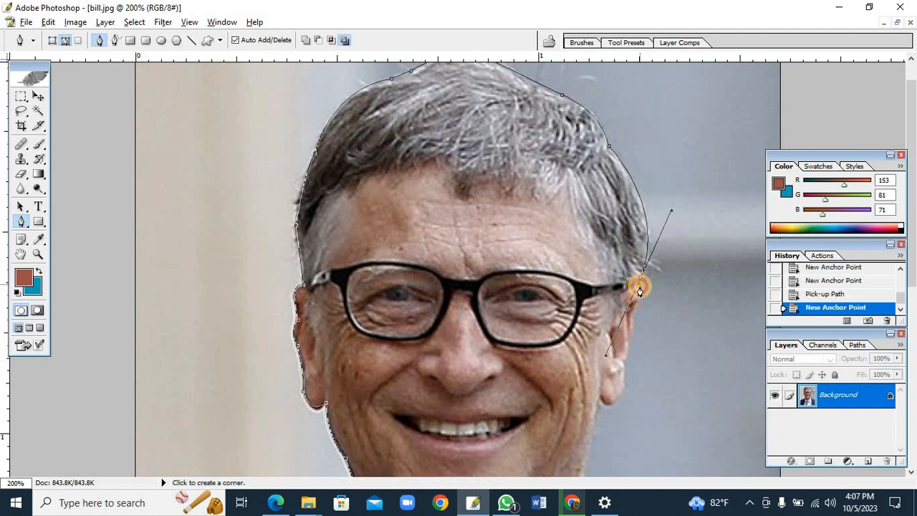
alt+click(635, 285)
scroll(628, 273, down, 1)
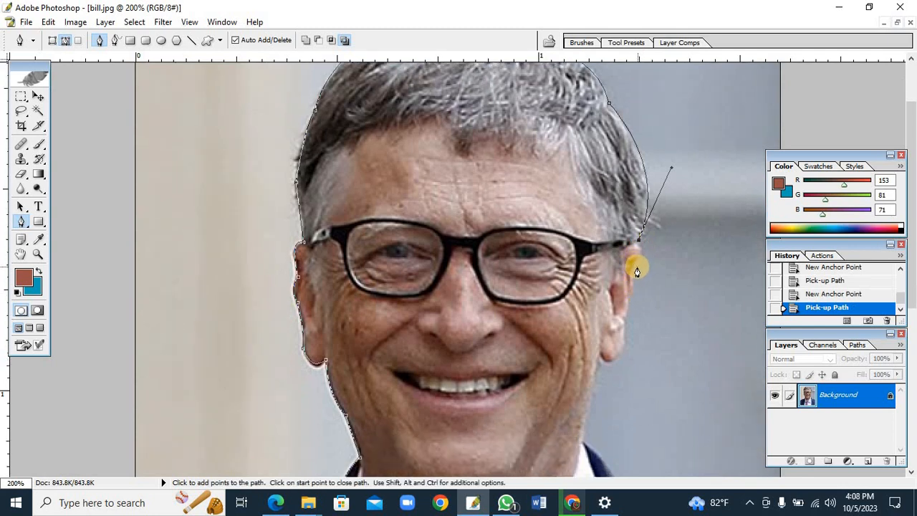
drag(637, 267, 631, 299)
alt+click(637, 267)
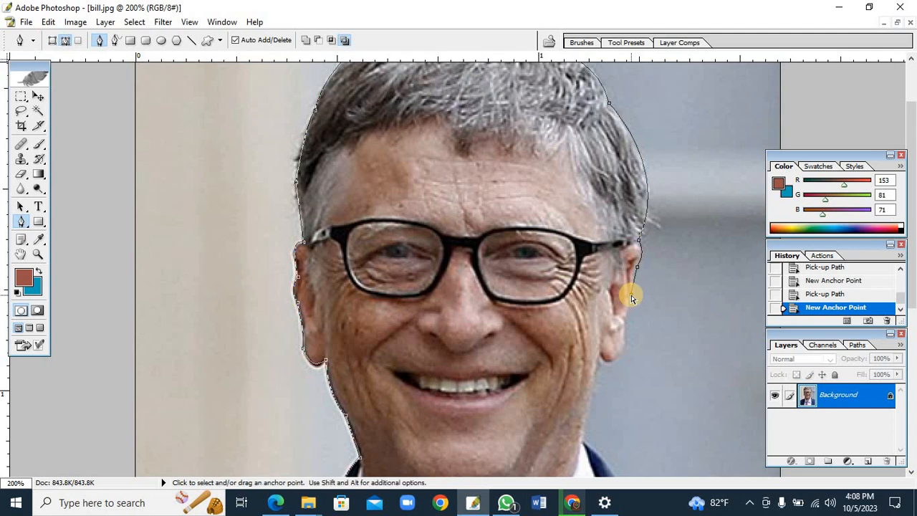
key(ctrl+z)
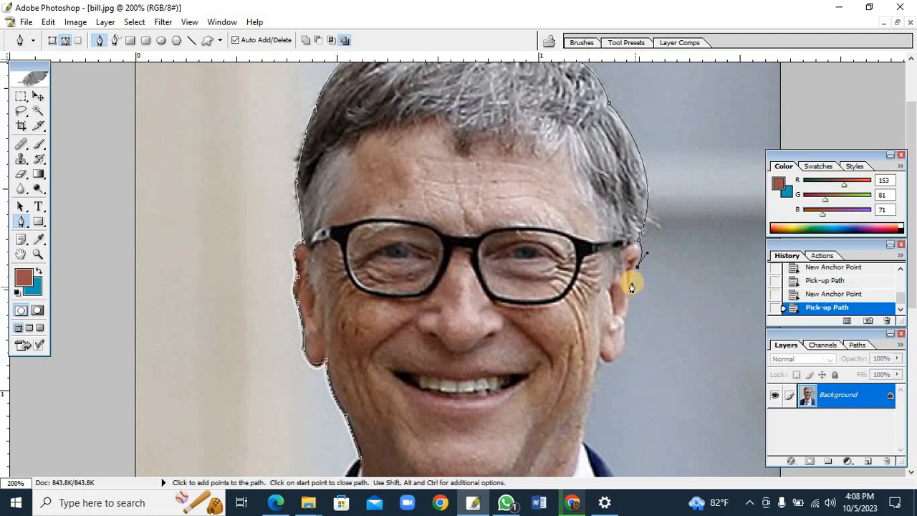
key(ctrl+z)
key(ctrl+z)
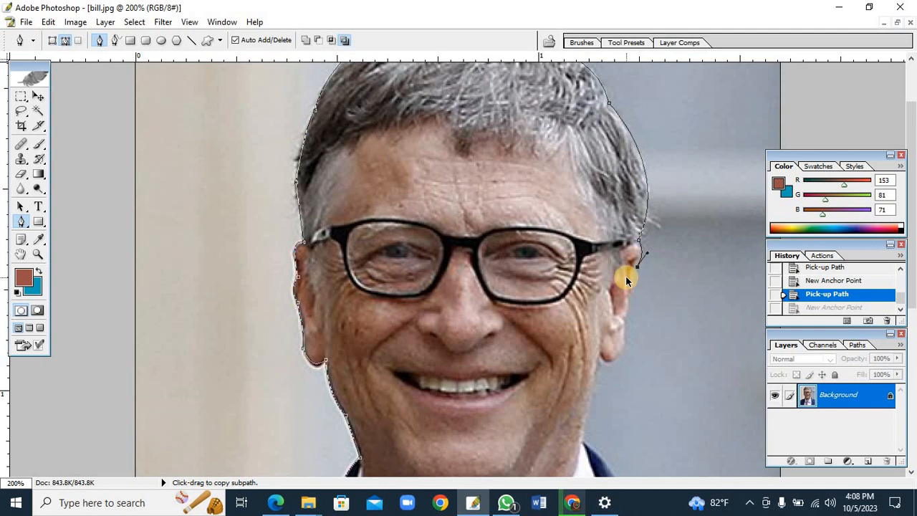
key(ctrl+alt+z)
key(ctrl+alt+z)
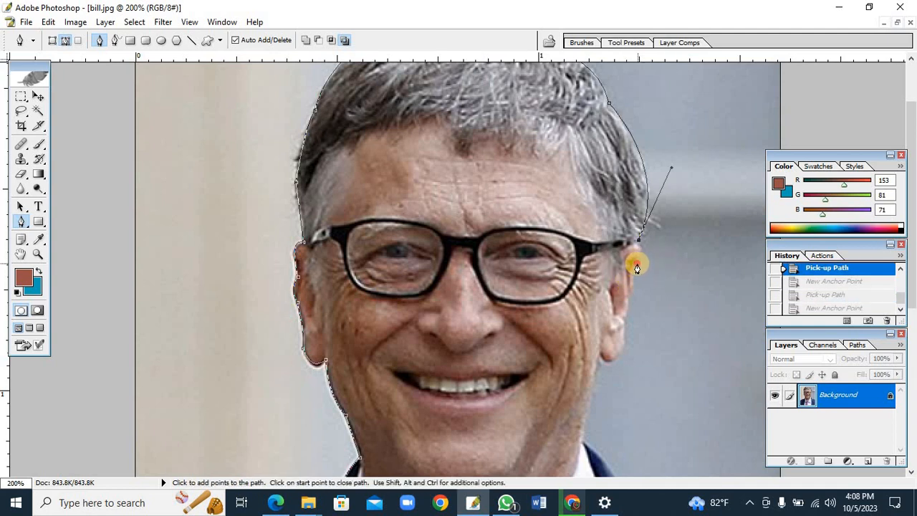
Trace the outer edge of the ear on the photo's right side down around the earlobe to the jaw, ending in a corner anchor
drag(637, 266, 632, 280)
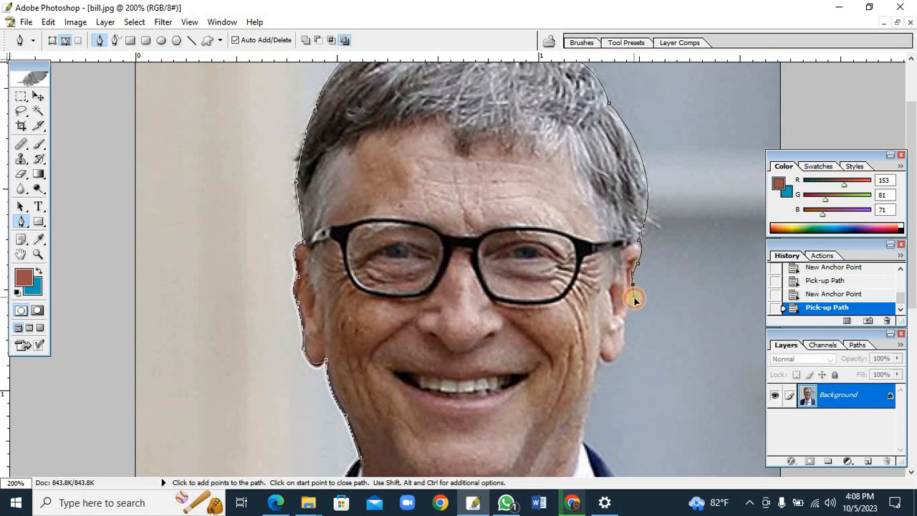
drag(634, 298, 634, 297)
alt+click(632, 286)
click(627, 318)
alt+click(626, 318)
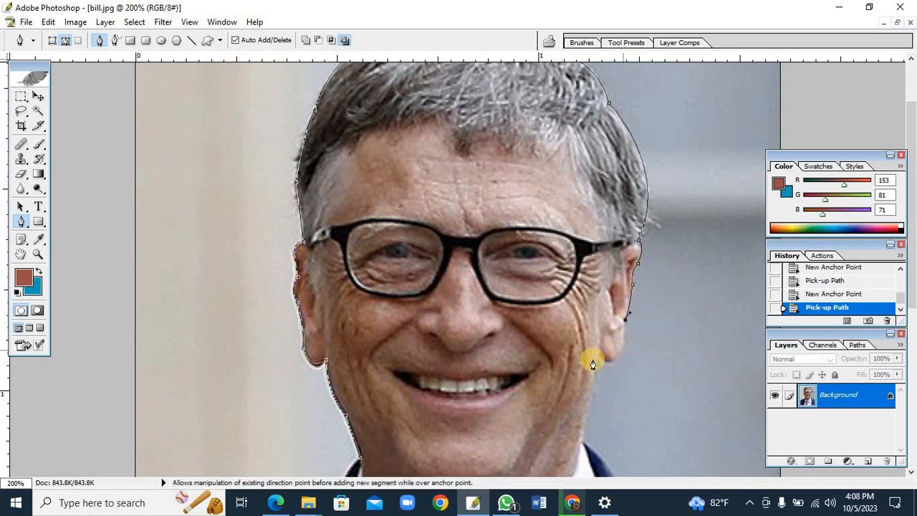
drag(599, 355, 570, 329)
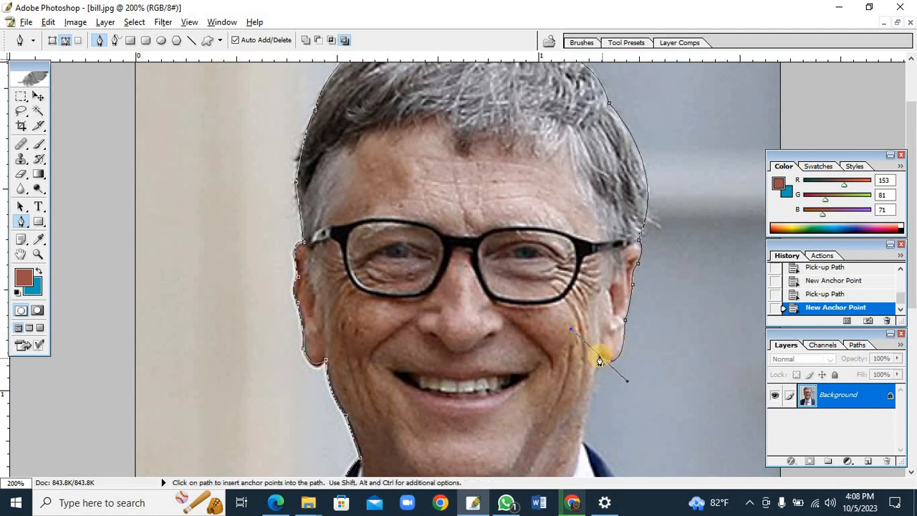
alt+click(599, 354)
Extend the path from the jaw down the neck to the collar, then along the jacket collar to a corner anchor
scroll(585, 363, down, 2)
scroll(585, 365, down, 2)
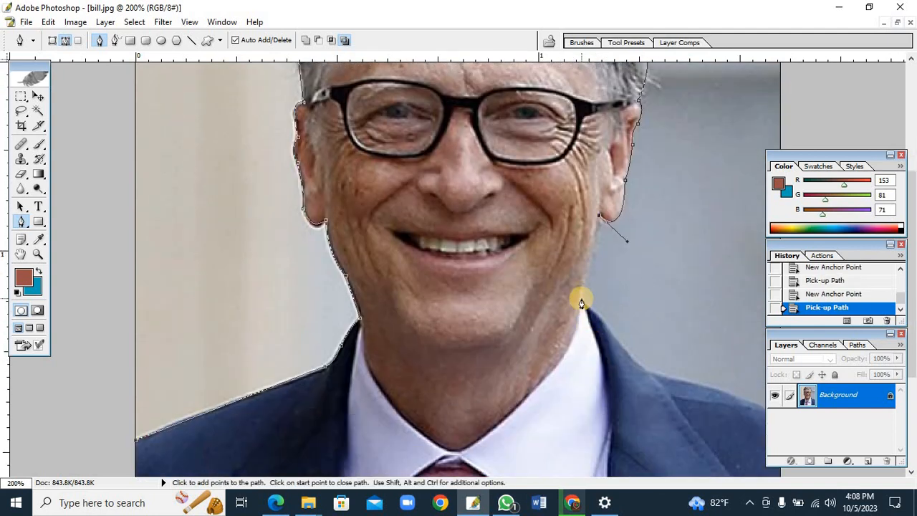
click(581, 303)
scroll(581, 303, down, 2)
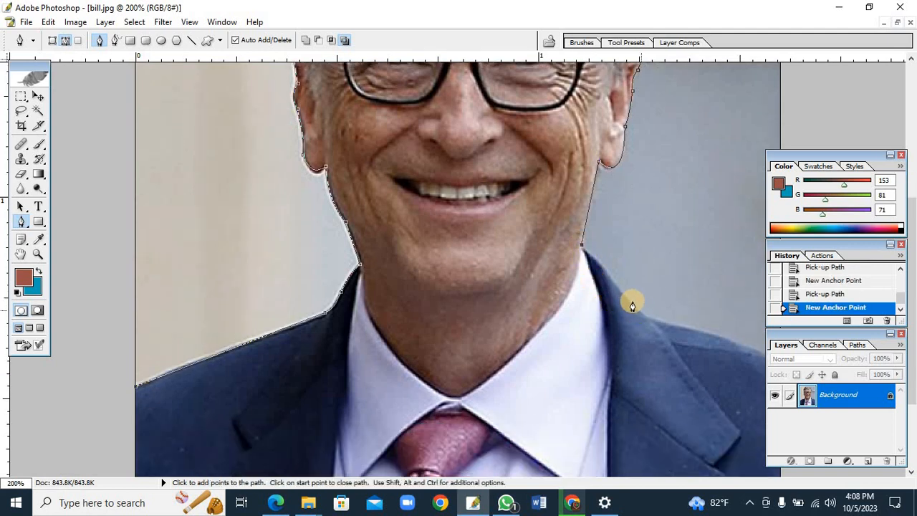
drag(628, 304, 643, 328)
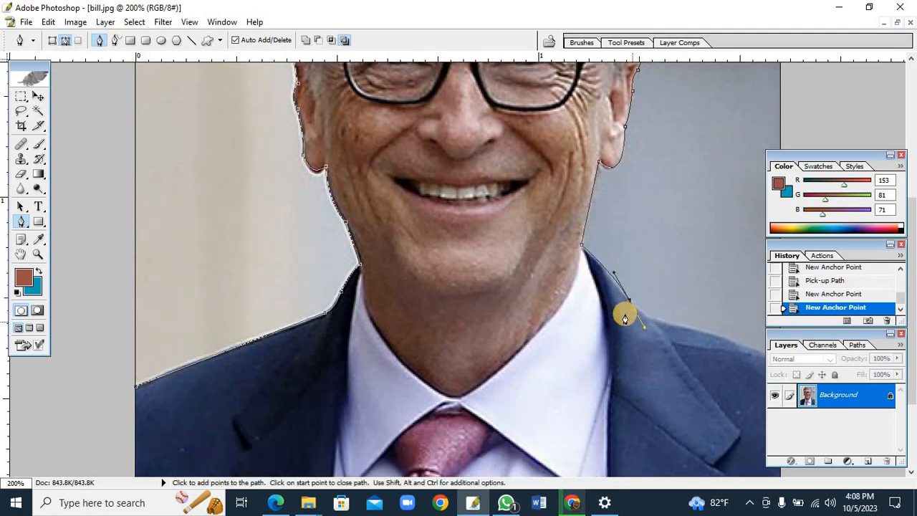
alt+click(628, 301)
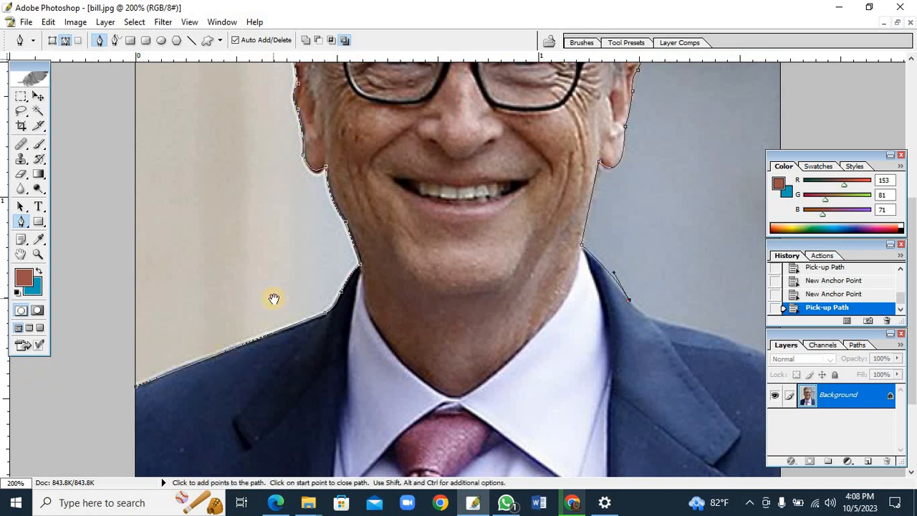
Trace the shoulder on the photo's right side from the jacket collar outward, placing the final anchor beyond the photo's edge
drag(549, 350, 517, 390)
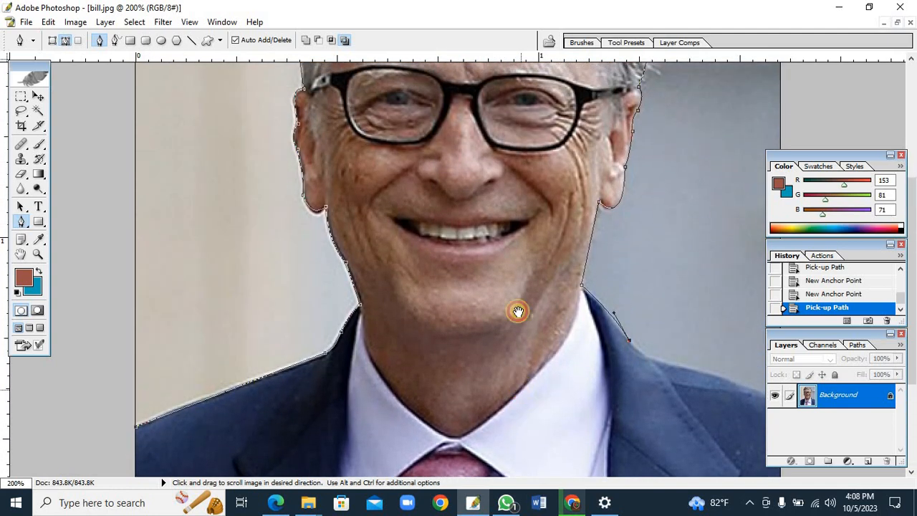
drag(525, 429, 497, 262)
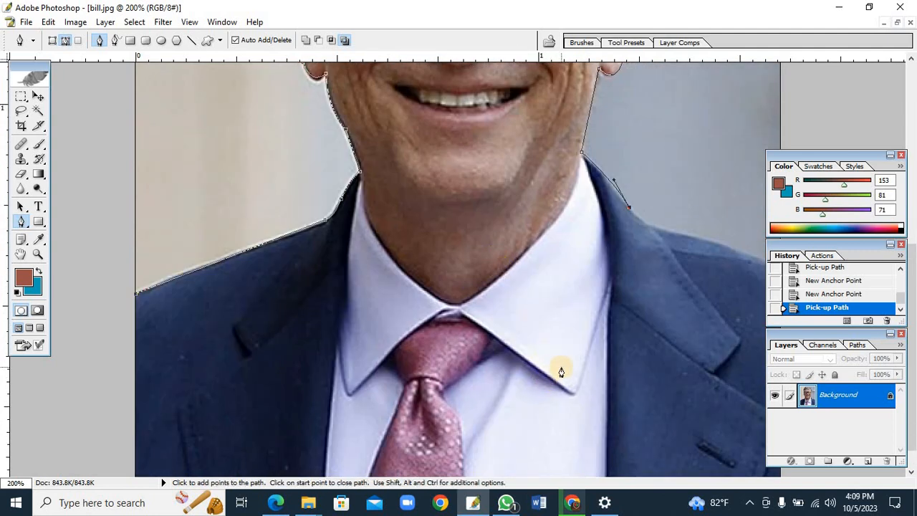
key(ctrl)
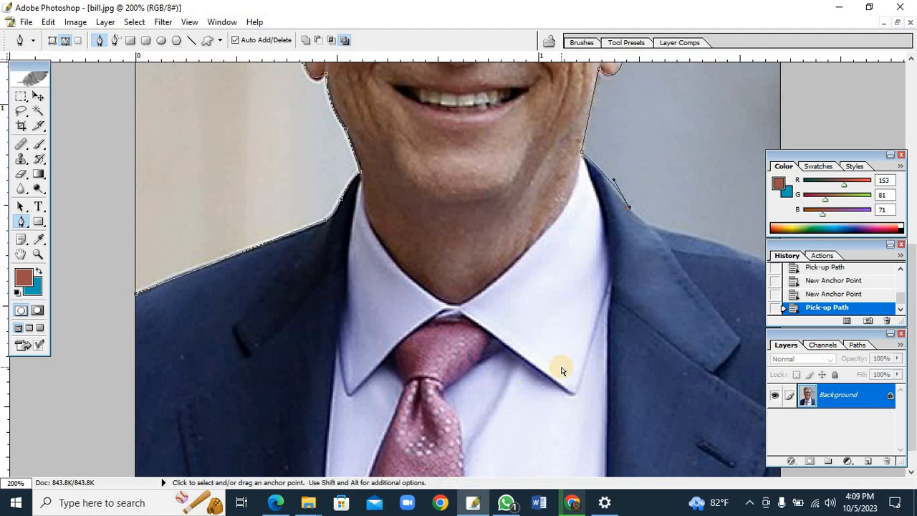
key(ctrl+minus)
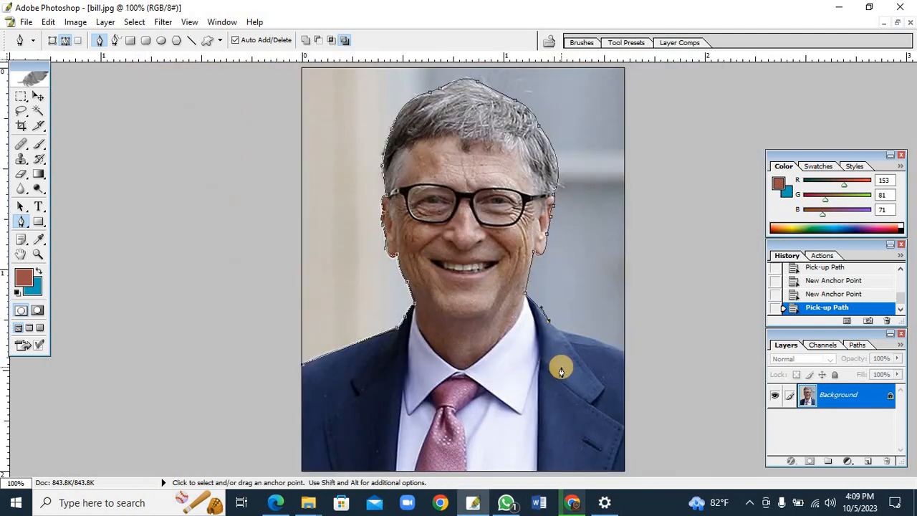
click(586, 335)
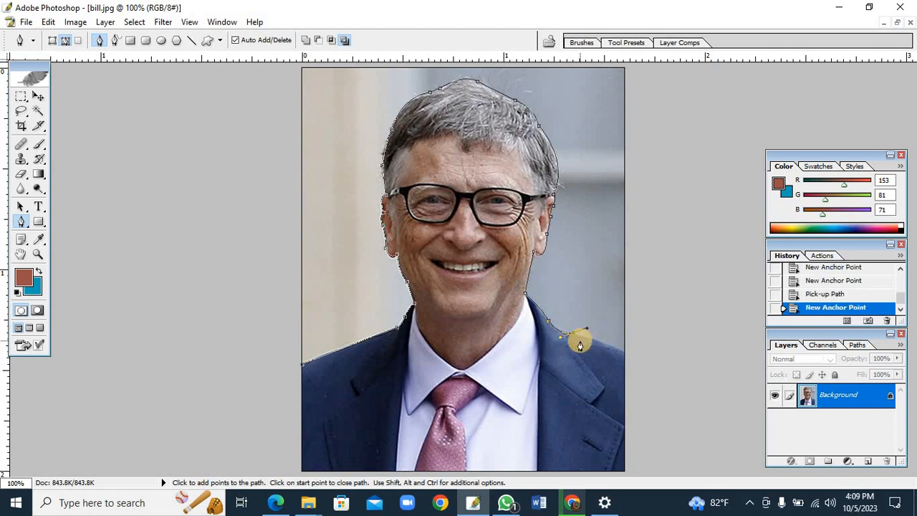
alt+click(574, 333)
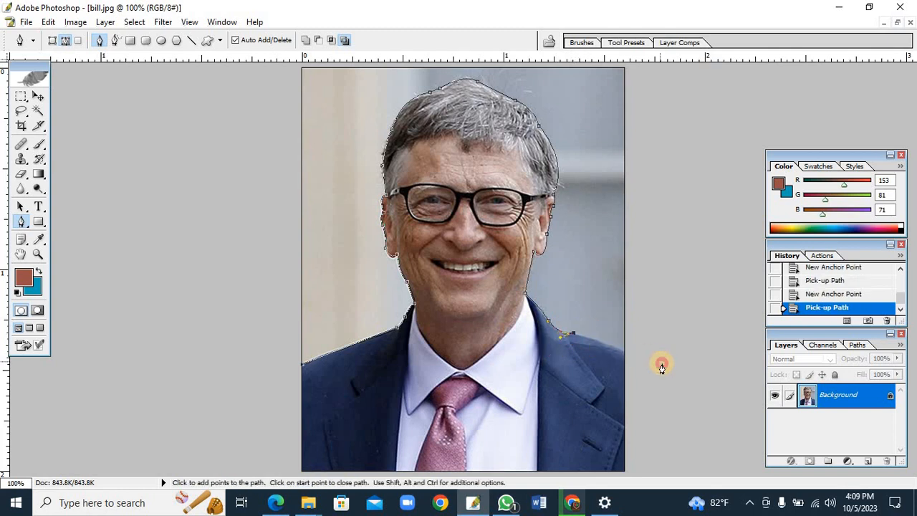
drag(659, 360, 663, 363)
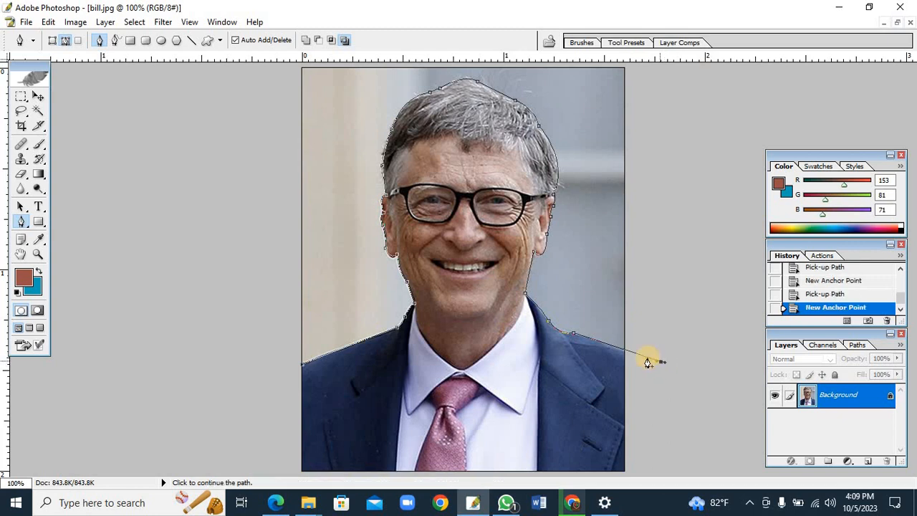
Loop the path around the empty area outside and above the photo, and close it at the starting anchor on the opposite shoulder
click(662, 313)
scroll(671, 238, down, 4)
scroll(671, 235, down, 3)
drag(585, 188, 566, 181)
drag(503, 163, 448, 159)
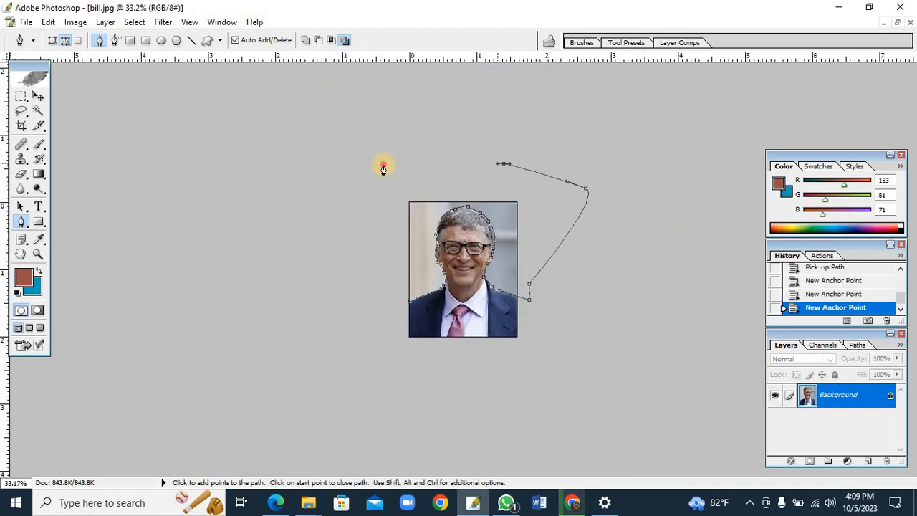
drag(384, 164, 363, 179)
drag(318, 230, 318, 251)
drag(322, 291, 386, 303)
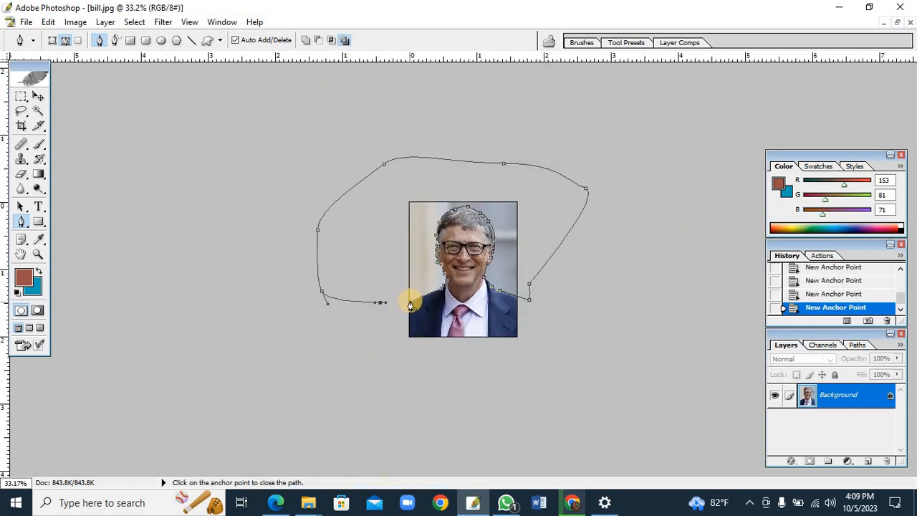
click(410, 303)
Convert the closed path into a selection and check its edge around the hair, face and ears
scroll(412, 306, up, 5)
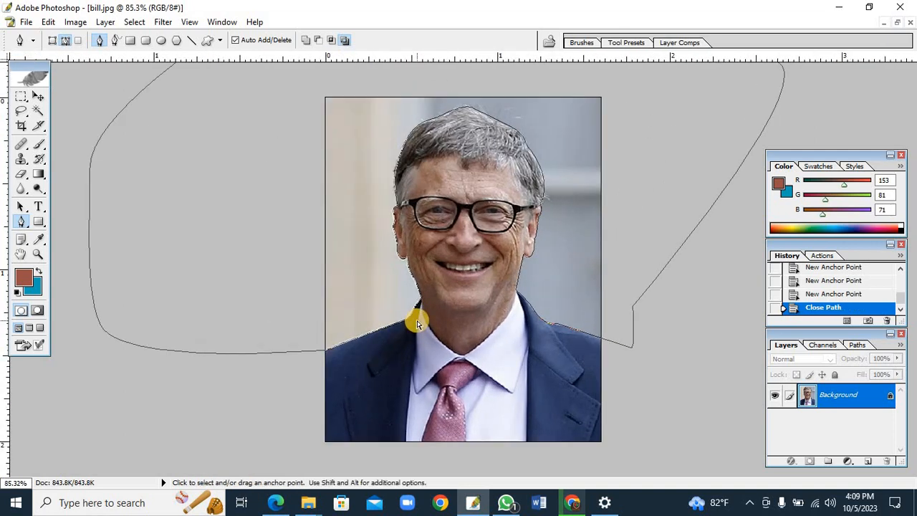
key(ctrl+Return)
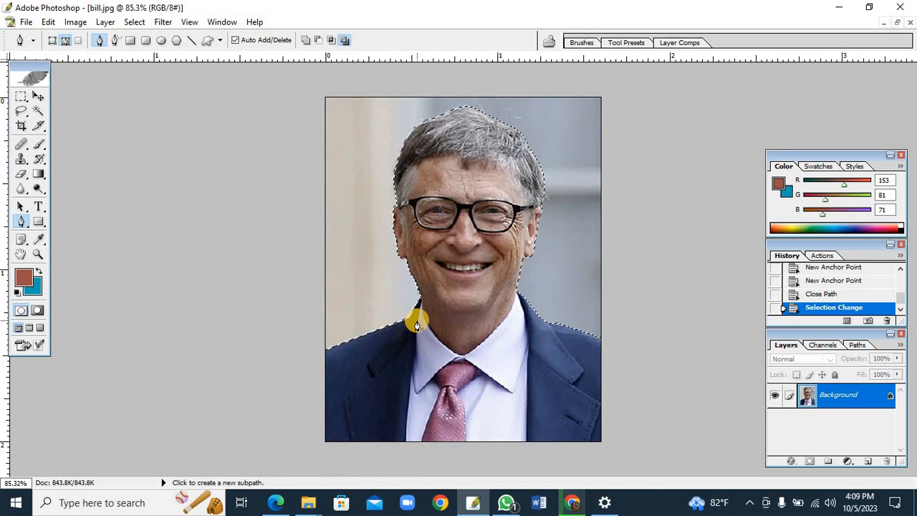
scroll(364, 336, up, 3)
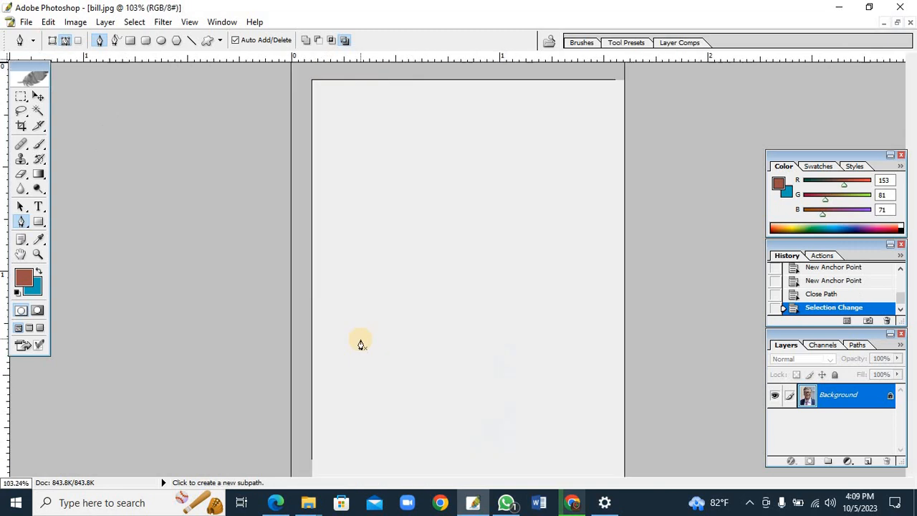
scroll(373, 327, up, 3)
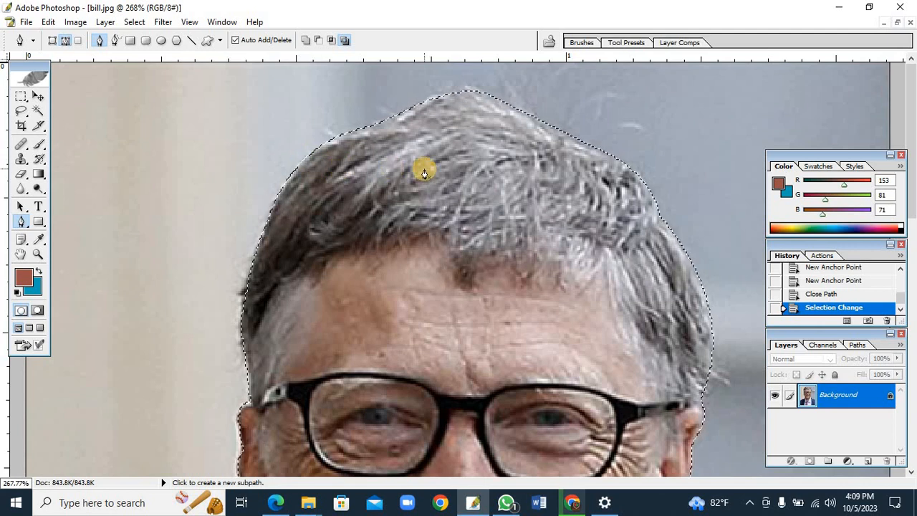
scroll(424, 174, down, 5)
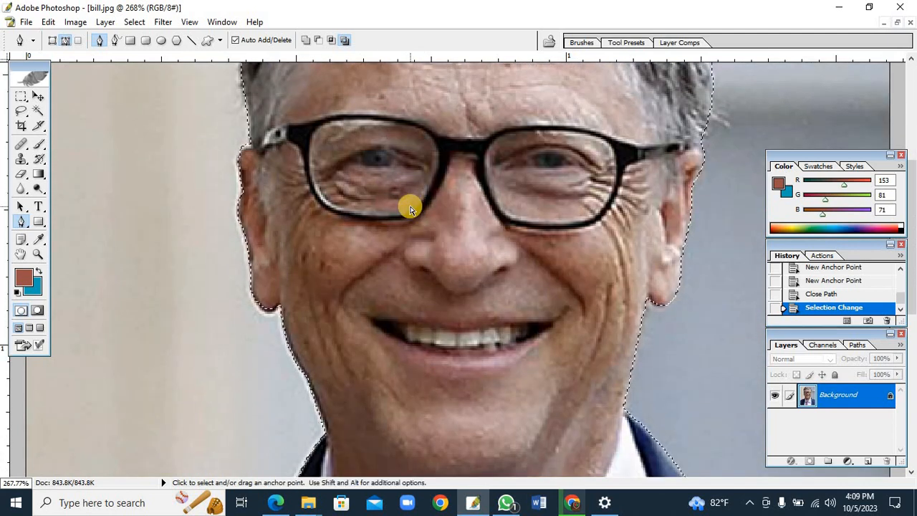
scroll(410, 210, down, 3)
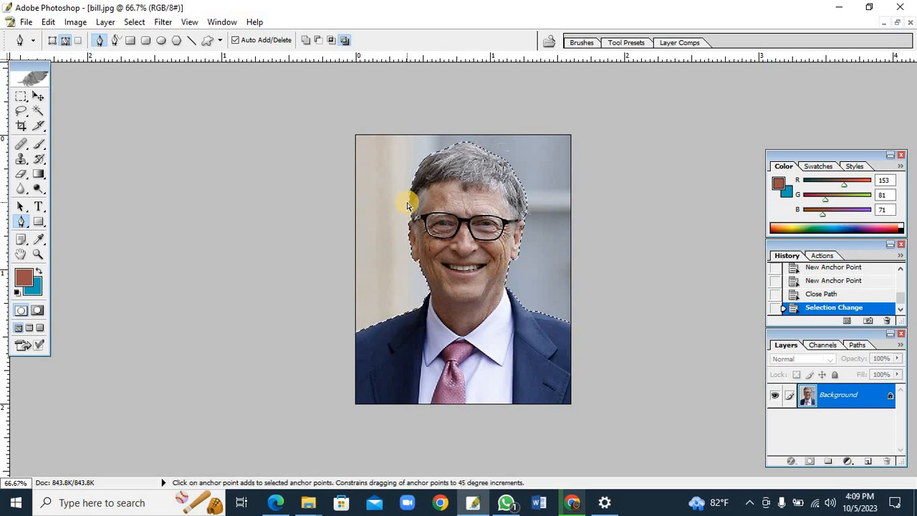
Invert the selection to the man, and invert it back to the backdrop around him
key(ctrl+shift+i)
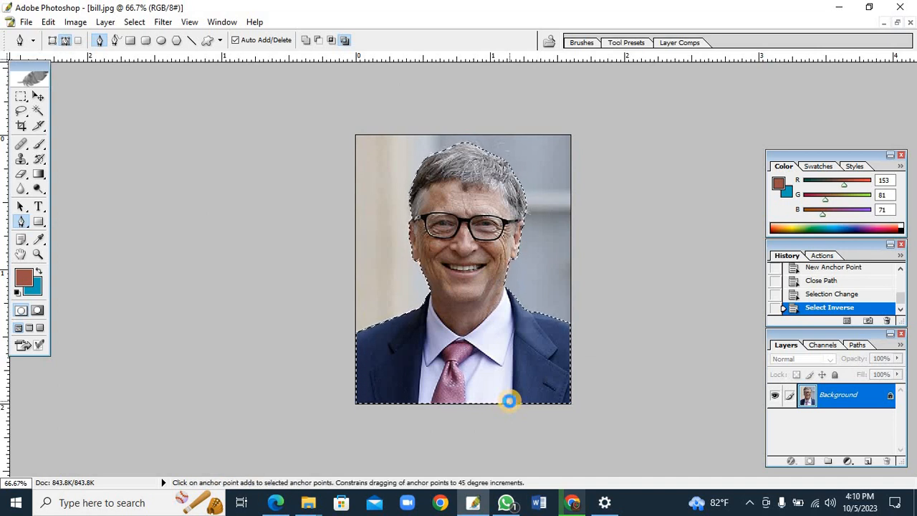
key(ctrl+shift+i)
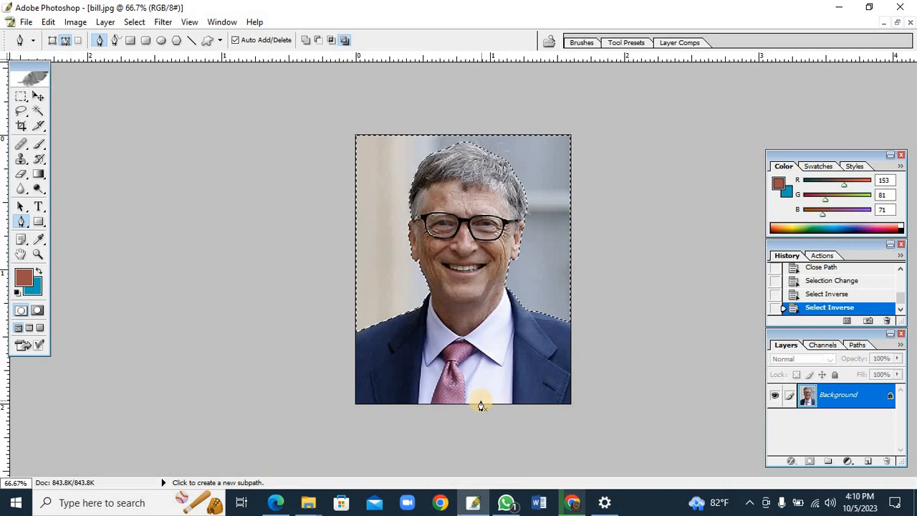
scroll(373, 356, up, 3)
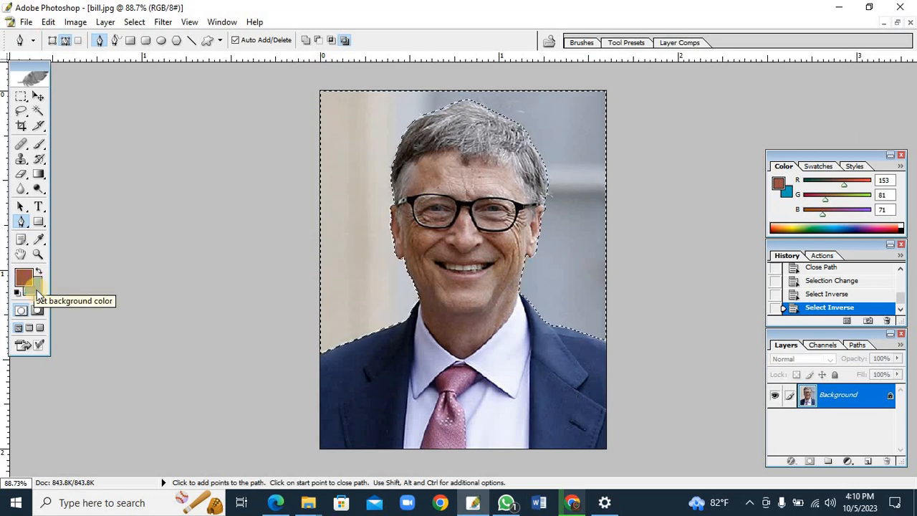
Set the background color to the teal green 09A077
click(33, 290)
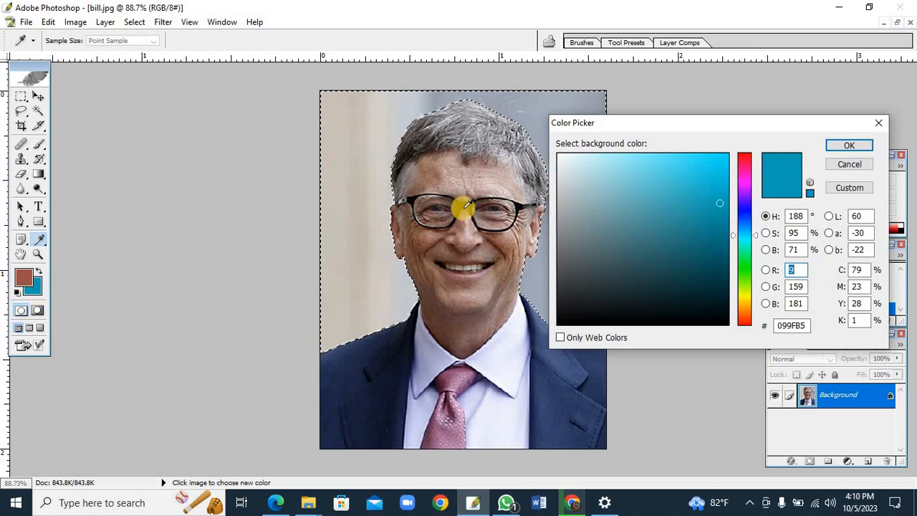
drag(624, 130, 659, 129)
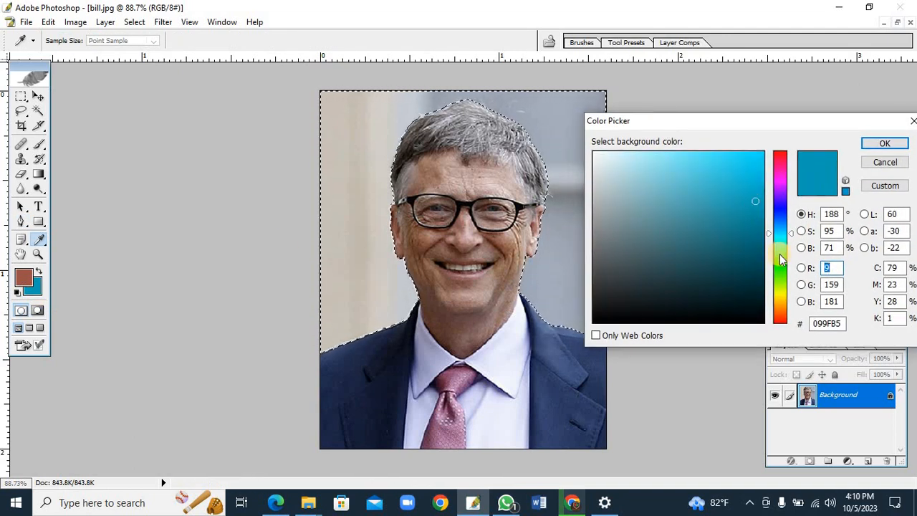
drag(780, 252, 781, 228)
click(780, 225)
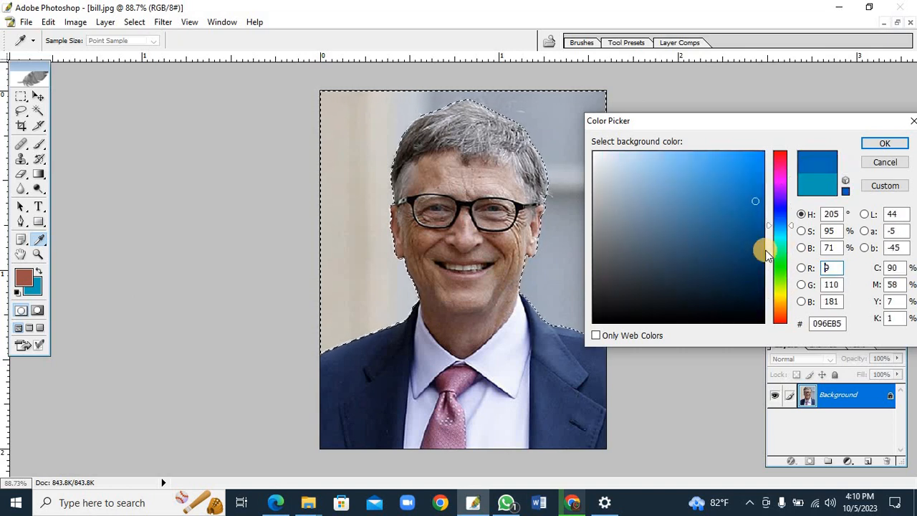
click(755, 248)
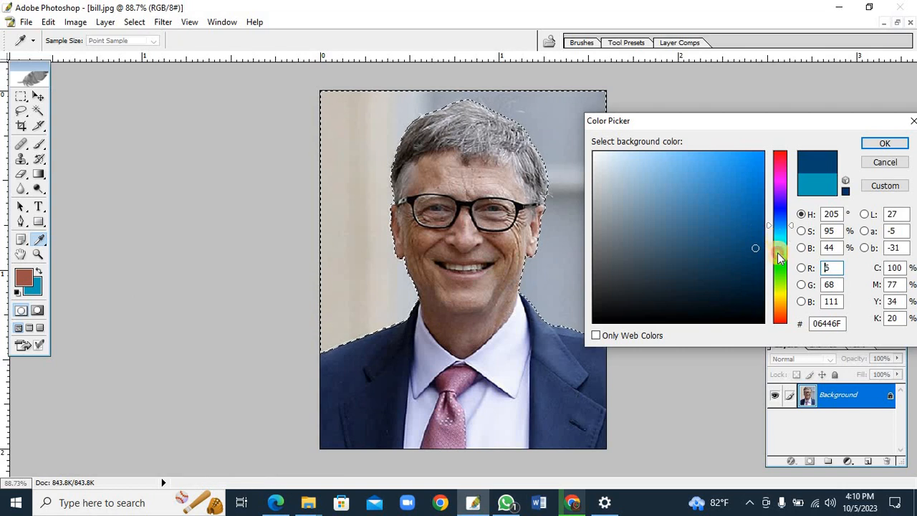
click(777, 244)
click(752, 220)
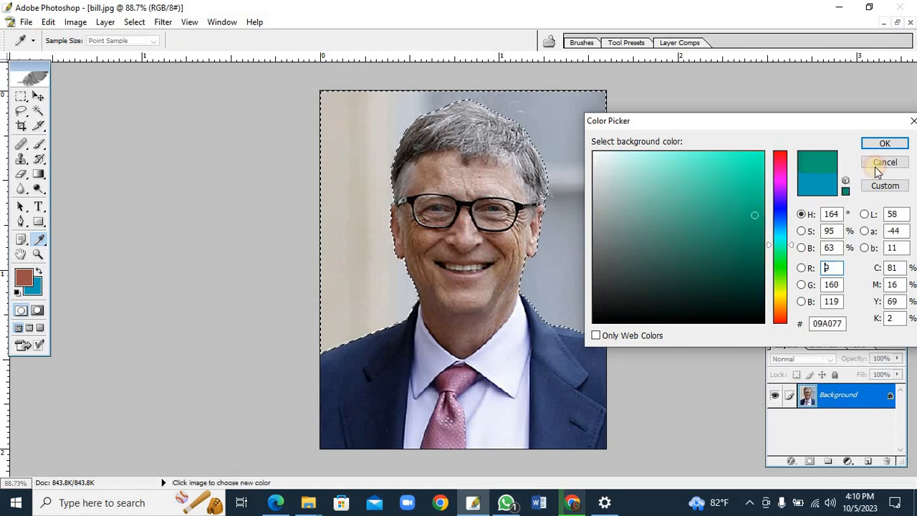
click(883, 143)
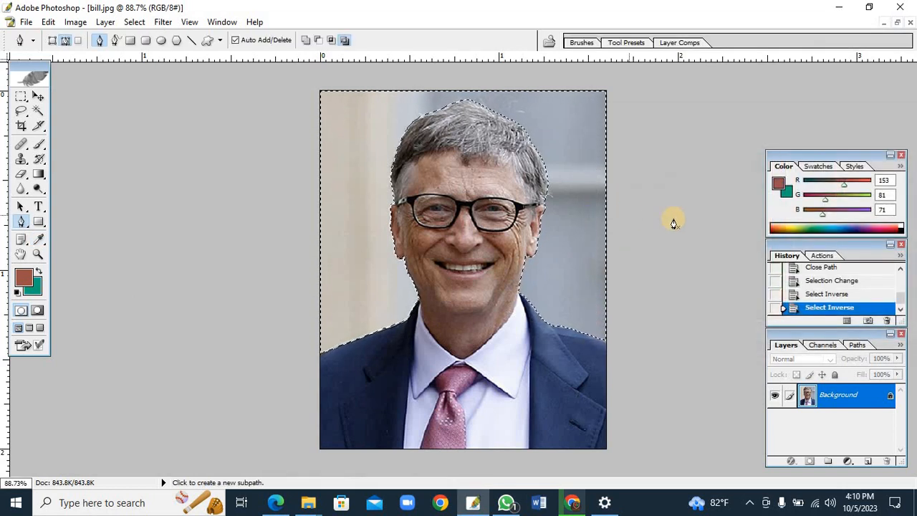
Clear the selected backdrop to the green background color and deselect
key(Delete)
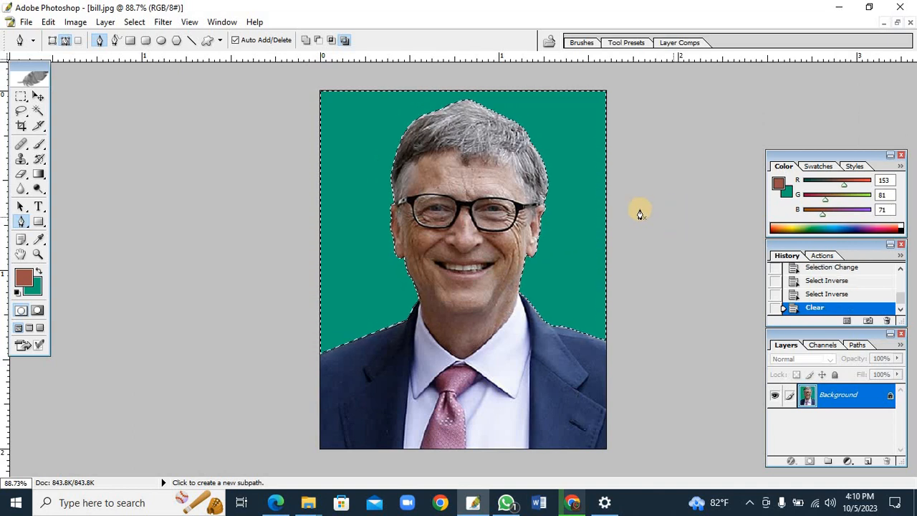
scroll(564, 233, up, 3)
scroll(564, 233, down, 3)
scroll(564, 237, up, 1)
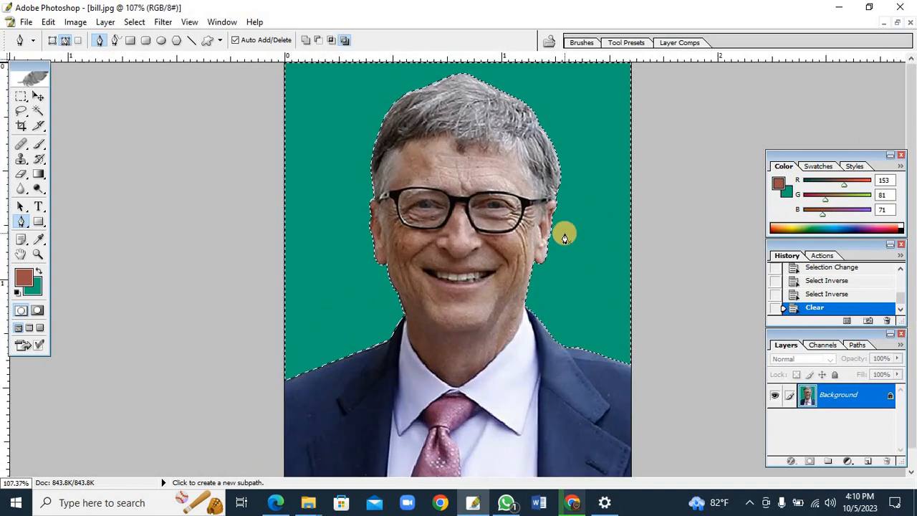
scroll(563, 237, down, 1)
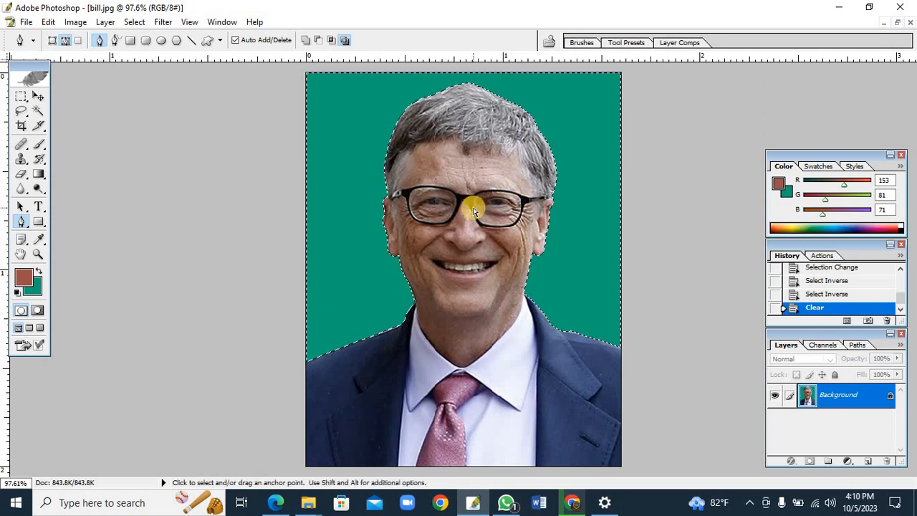
key(ctrl+d)
Examine the man's cutout edge along the hair, face and shoulders against the green backdrop
scroll(470, 207, up, 4)
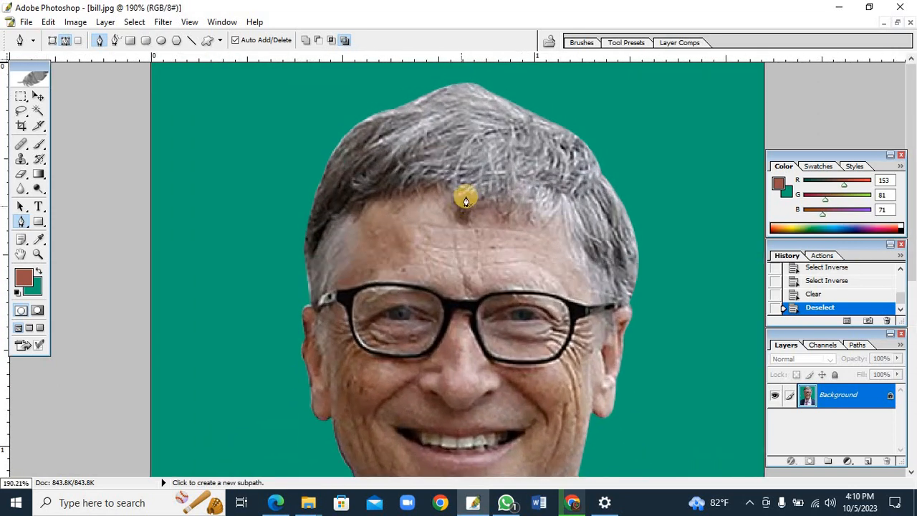
scroll(463, 195, down, 5)
scroll(463, 195, up, 1)
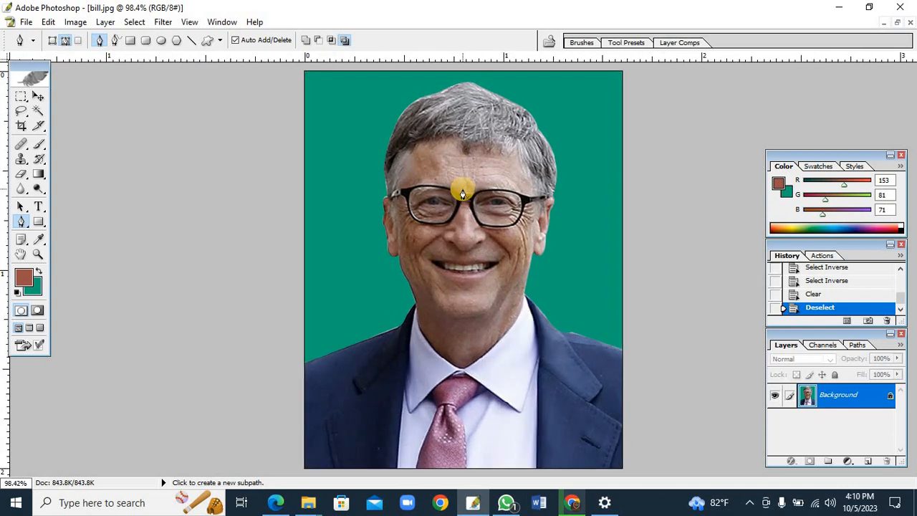
scroll(463, 195, down, 3)
scroll(459, 200, up, 5)
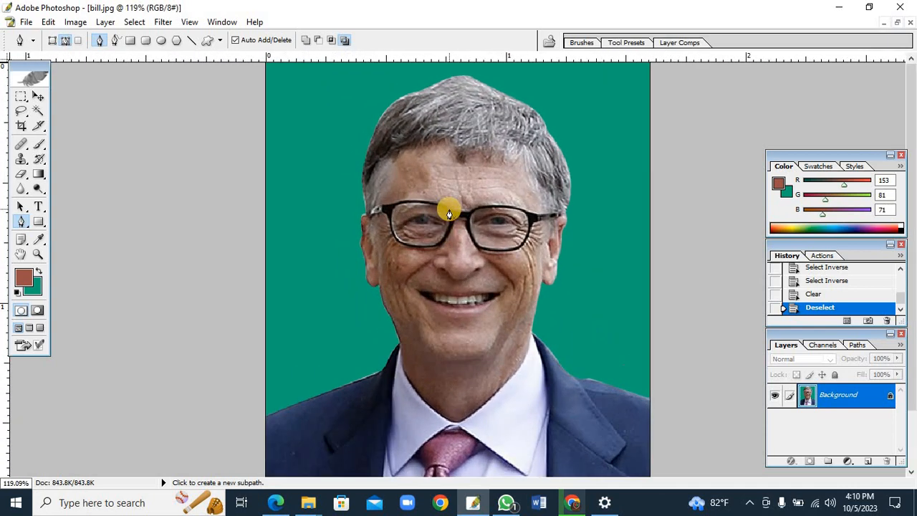
scroll(441, 214, down, 3)
scroll(433, 212, up, 3)
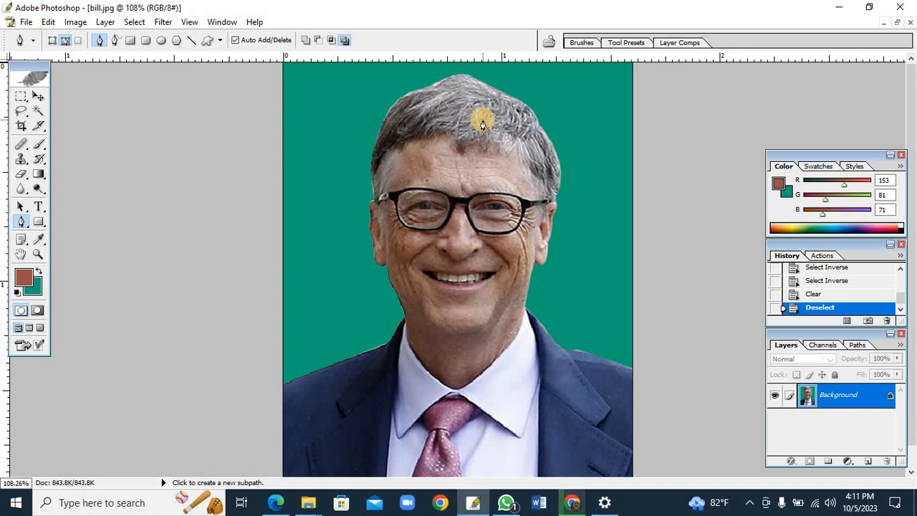
Try darkening the man's hair with the Burn function, using a 70 px brush at 50% midtones exposure
key(o)
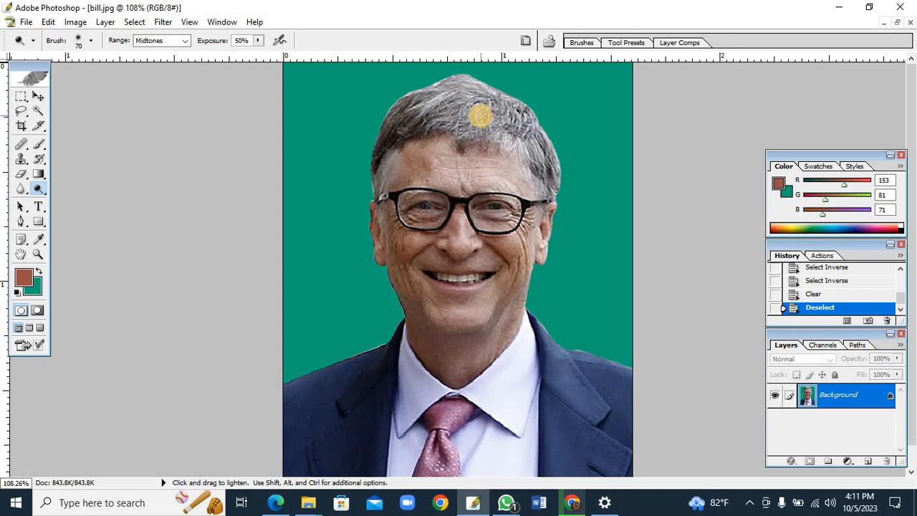
mouse_move(476, 115)
mouse_down()
mouse_move(439, 115)
mouse_move(424, 87)
mouse_move(461, 106)
mouse_move(434, 111)
mouse_move(499, 127)
mouse_move(451, 113)
mouse_move(493, 121)
mouse_move(481, 92)
mouse_move(433, 103)
mouse_move(470, 96)
mouse_move(439, 93)
mouse_move(426, 115)
mouse_move(395, 128)
mouse_move(454, 110)
mouse_move(498, 123)
mouse_move(502, 105)
mouse_move(454, 101)
mouse_move(491, 119)
mouse_move(499, 131)
mouse_move(460, 113)
mouse_move(501, 131)
mouse_move(545, 173)
mouse_move(534, 148)
mouse_move(542, 204)
mouse_move(542, 170)
mouse_move(514, 116)
mouse_move(467, 112)
mouse_move(546, 172)
mouse_move(517, 92)
mouse_move(460, 86)
mouse_move(400, 105)
mouse_move(374, 171)
mouse_move(408, 149)
mouse_move(373, 170)
mouse_move(471, 115)
mouse_move(535, 188)
mouse_move(538, 169)
mouse_move(540, 219)
mouse_move(459, 205)
mouse_move(426, 168)
mouse_move(379, 172)
mouse_move(376, 153)
mouse_move(367, 199)
mouse_move(377, 123)
mouse_up()
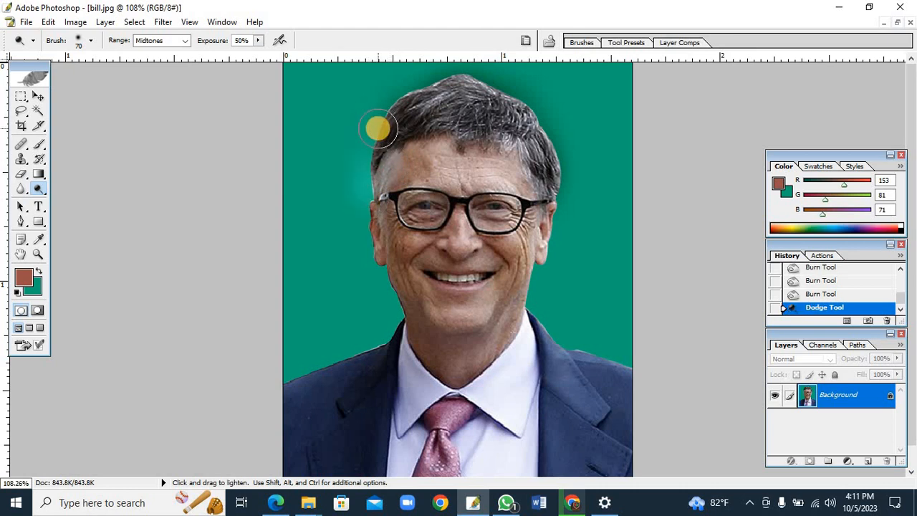
key(alt)
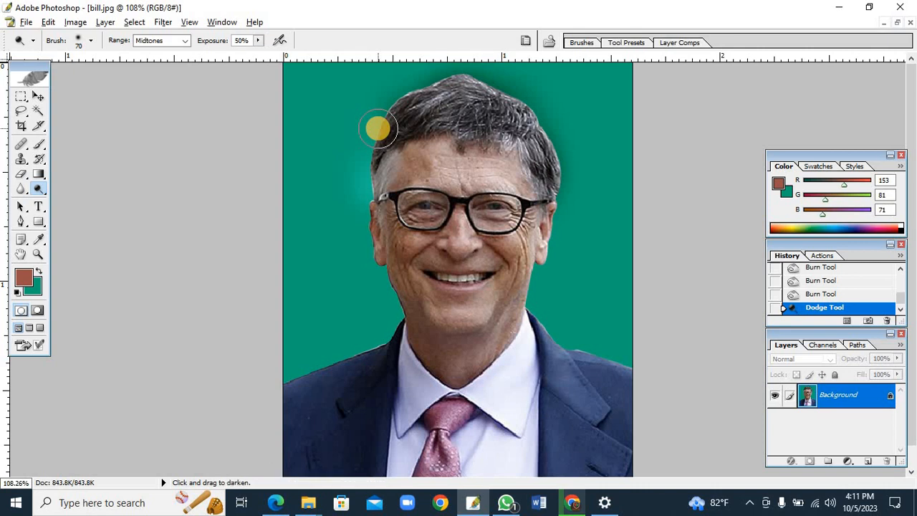
mouse_move(378, 128)
mouse_down()
mouse_move(368, 195)
mouse_move(375, 149)
mouse_move(367, 200)
mouse_move(373, 159)
mouse_move(374, 220)
mouse_move(388, 125)
mouse_move(364, 223)
mouse_up()
Undo the burn strokes on the man's hair
key(ctrl+alt+z)
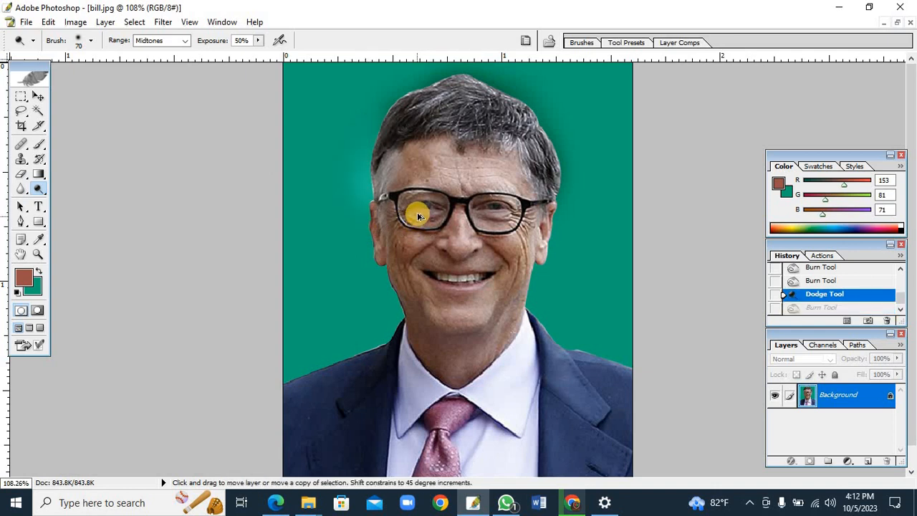
key(ctrl+alt+z)
key(ctrl+alt+z)
key(ctrl+alt+z)
key(ctrl+alt+z)
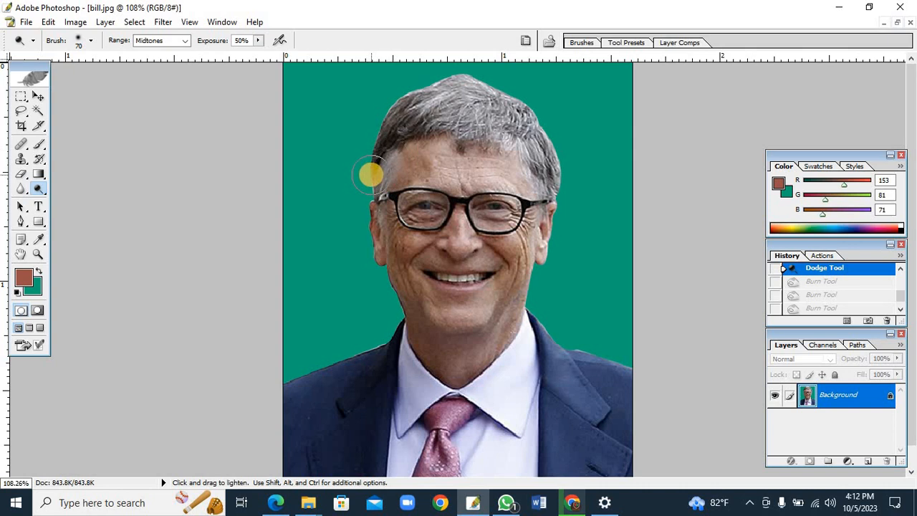
Burn the hair's outer edge above the temple on the photo's left side with a 20 px brush
key(bracketleft)
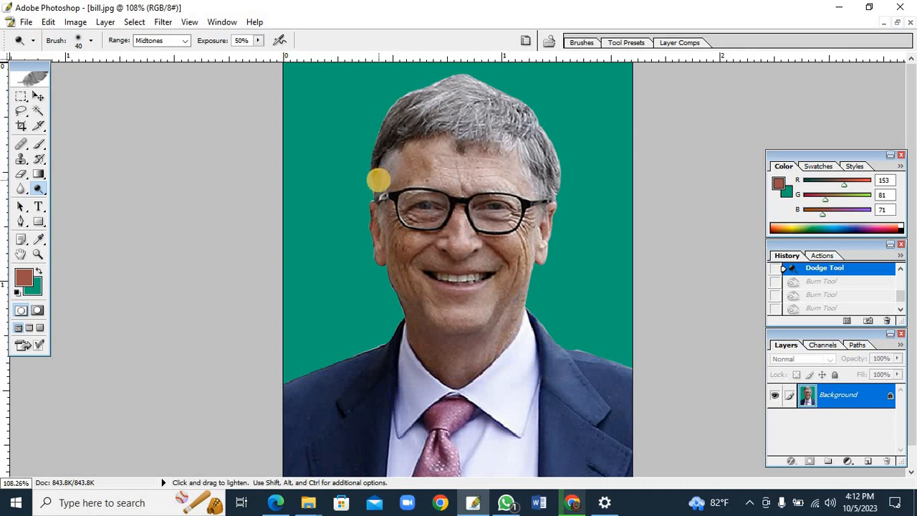
key(bracketleft)
key(alt)
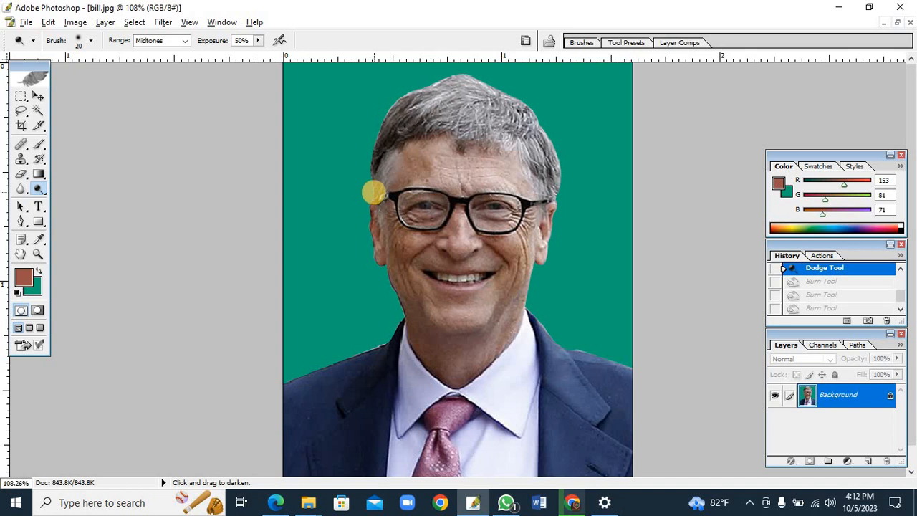
mouse_move(371, 169)
mouse_down()
mouse_move(373, 197)
mouse_move(376, 160)
mouse_move(376, 194)
mouse_move(380, 153)
mouse_move(379, 188)
mouse_move(401, 124)
mouse_up()
Burn the rest of the hair from the crown to the opposite temple with a 60 px brush at 50% midtones exposure
key(bracketright)
key(bracketright)
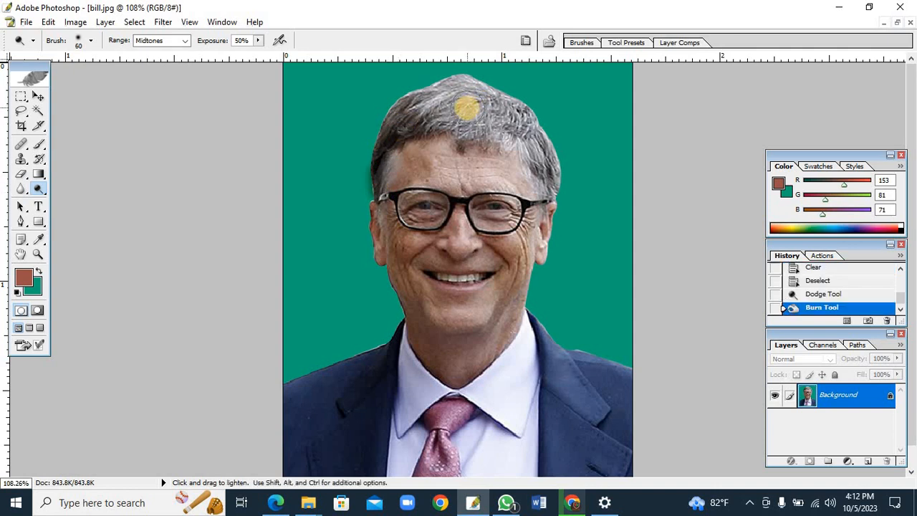
mouse_move(439, 107)
mouse_down()
mouse_move(508, 155)
mouse_move(501, 120)
mouse_move(430, 116)
mouse_move(475, 105)
mouse_move(481, 90)
mouse_move(424, 100)
mouse_move(519, 115)
mouse_move(532, 195)
mouse_up()
scroll(483, 186, down, 1)
scroll(489, 198, up, 1)
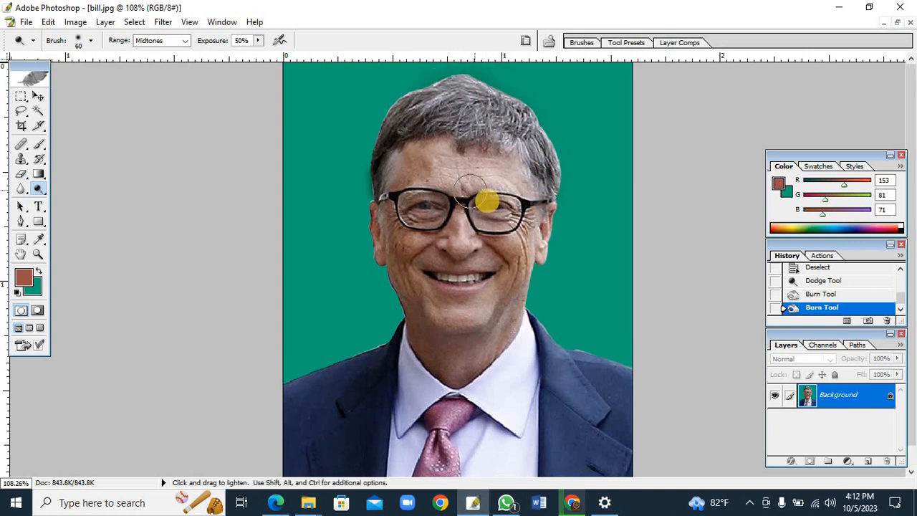
key(ctrl+minus)
key(ctrl+minus)
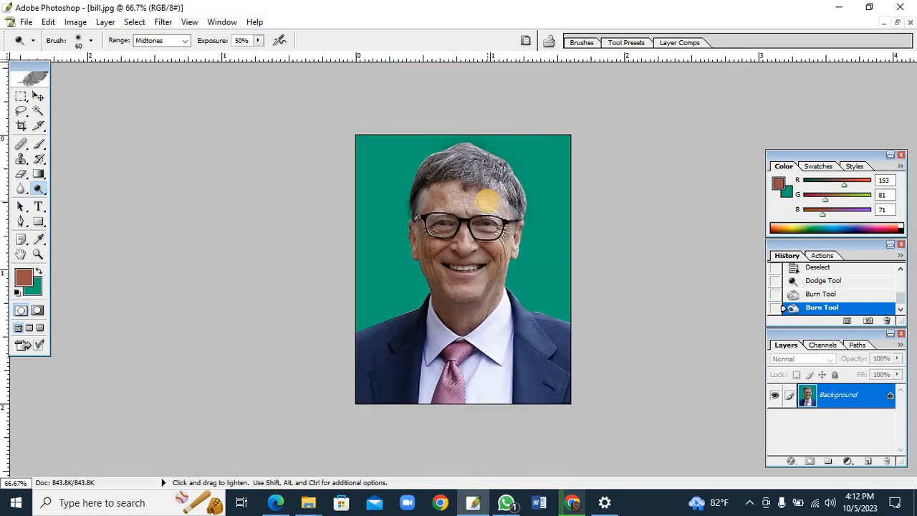
scroll(444, 236, up, 3)
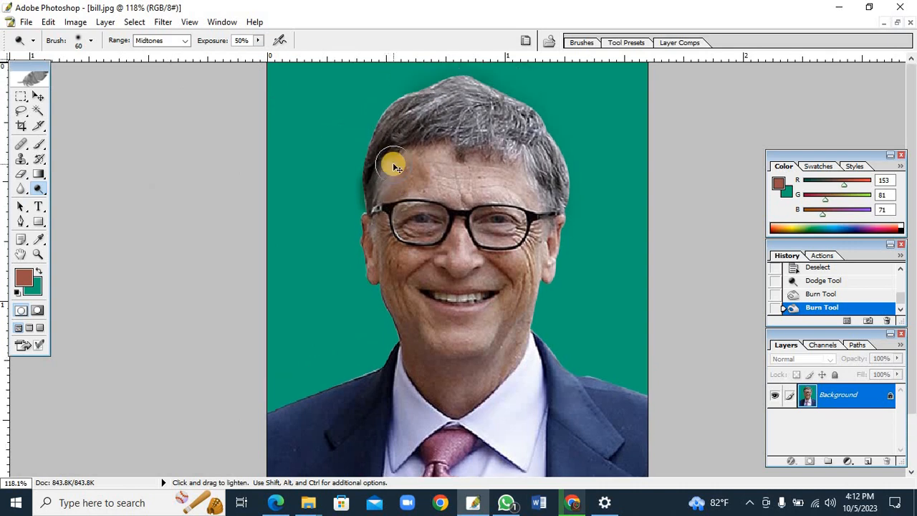
Brighten the photo with Curves, raising the RGB curve near its middle to input 110, output 149
key(ctrl+m)
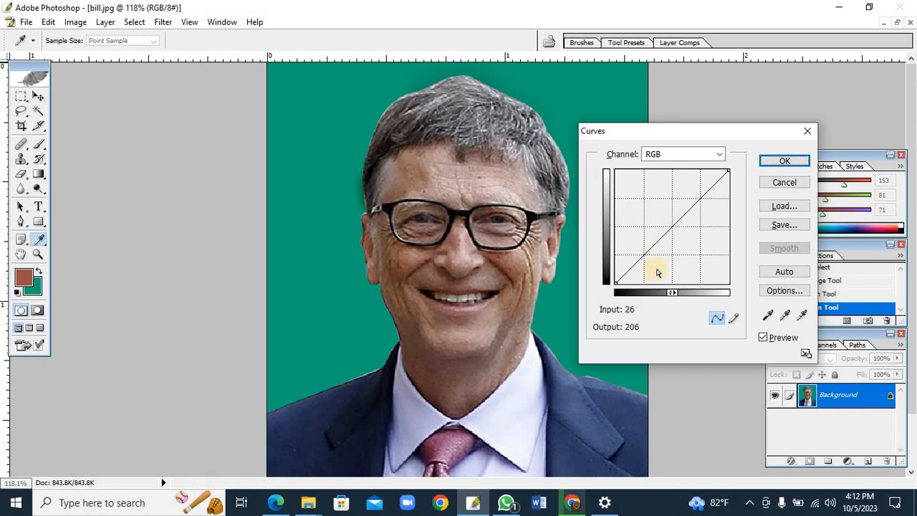
mouse_move(665, 228)
mouse_down()
mouse_move(650, 215)
mouse_move(672, 229)
mouse_move(666, 216)
mouse_up()
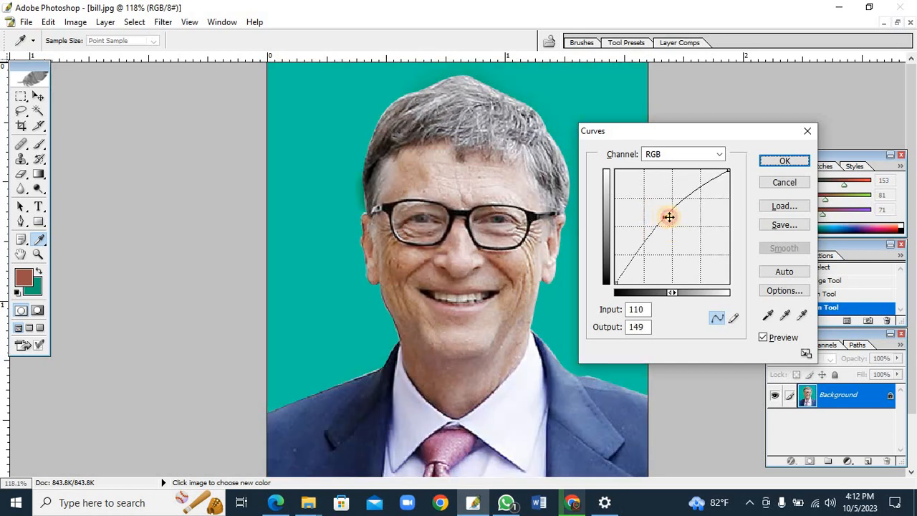
click(768, 161)
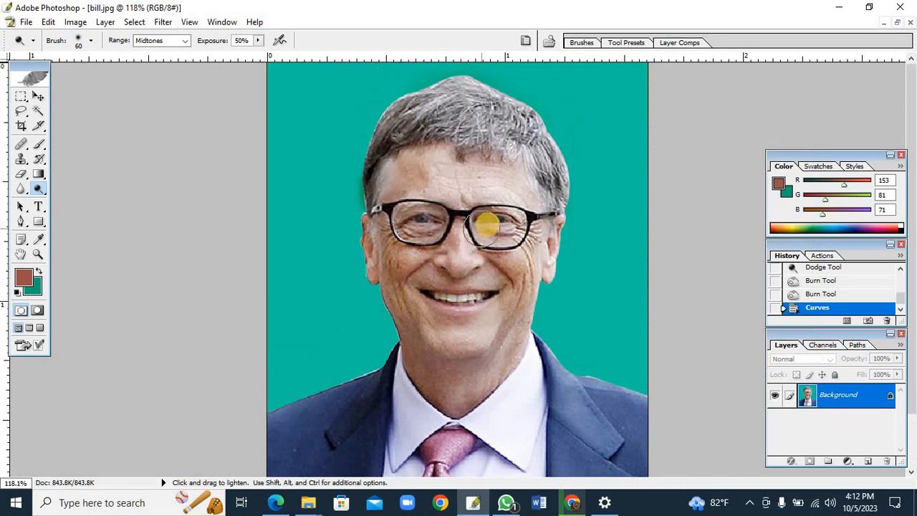
scroll(458, 186, down, 1)
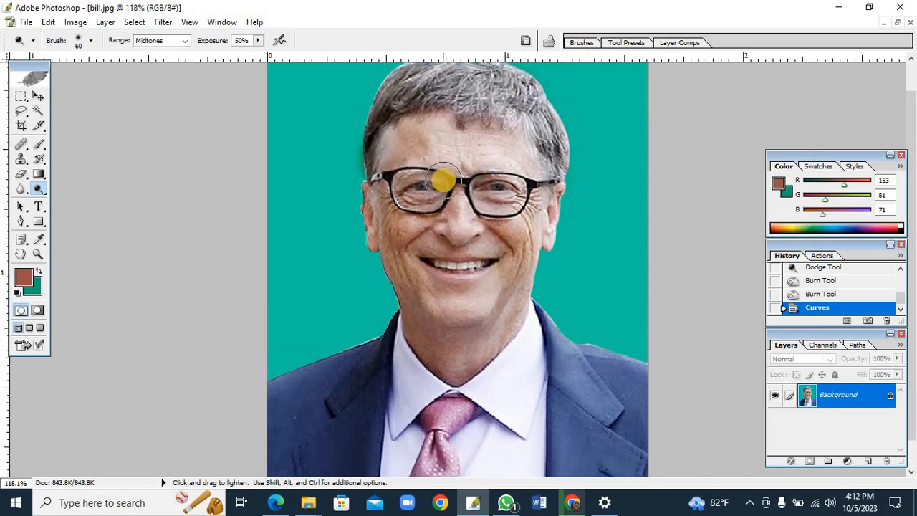
Choose the Brush tool and sample the forehead's light skin tone (RGB 219, 195, 192) as the foreground color
key(b)
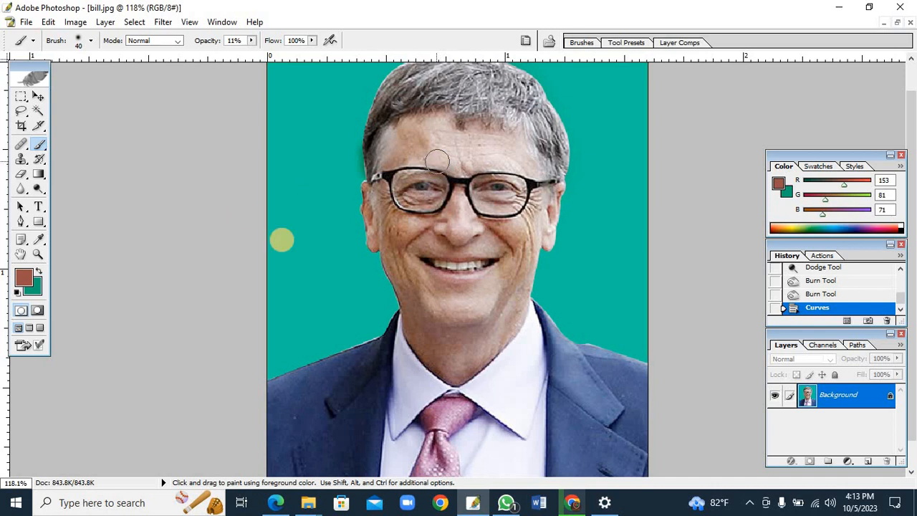
scroll(370, 186, down, 1)
scroll(378, 186, up, 2)
scroll(383, 185, up, 1)
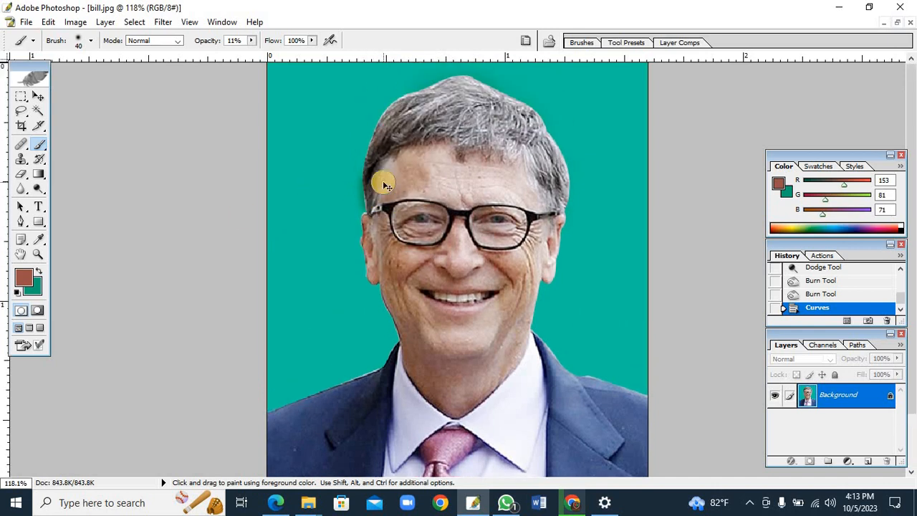
key(ctrl+plus)
key(ctrl+plus)
scroll(389, 207, up, 1)
scroll(389, 206, up, 3)
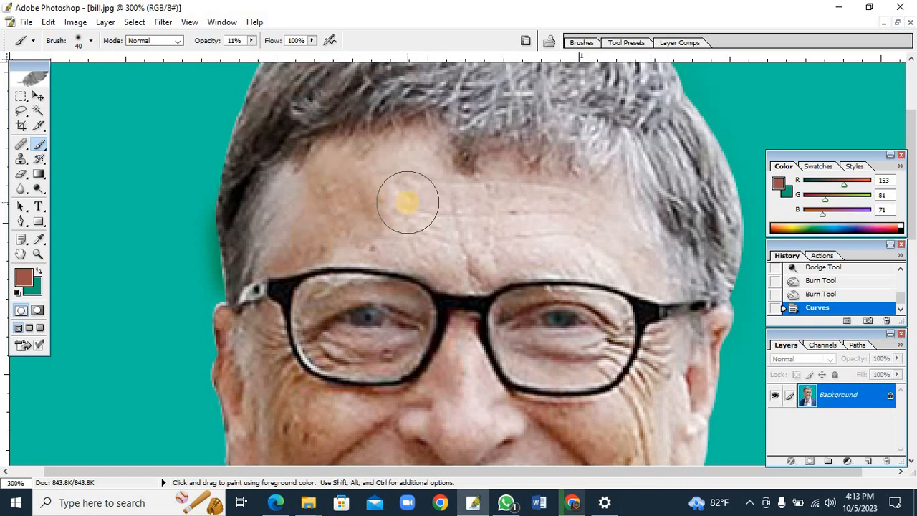
key(alt)
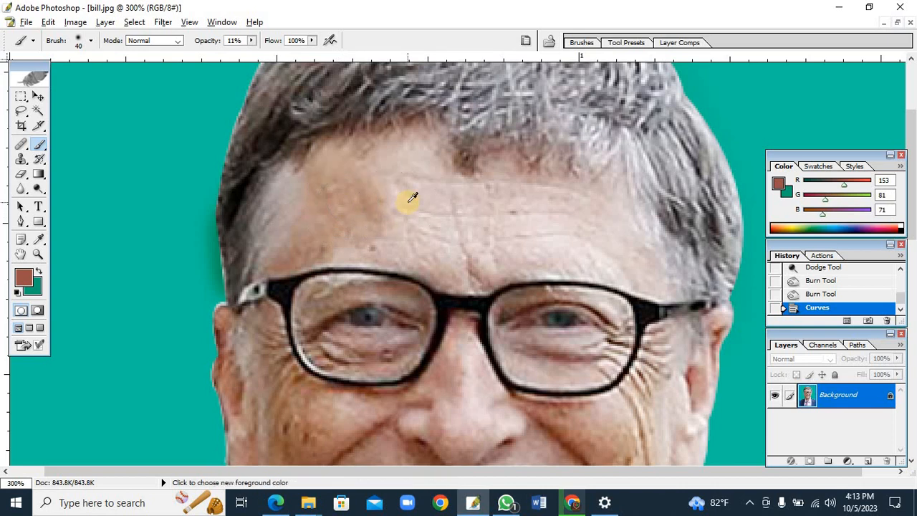
drag(406, 192, 414, 190)
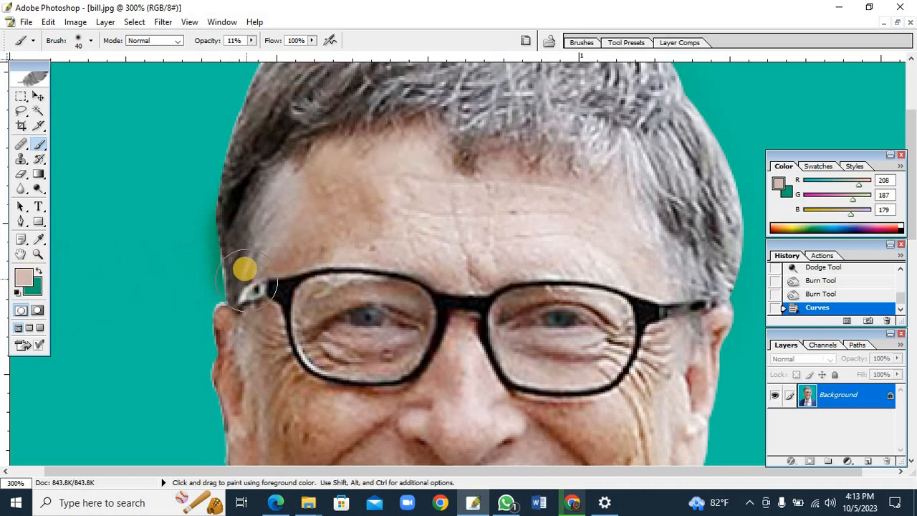
alt+click(317, 113)
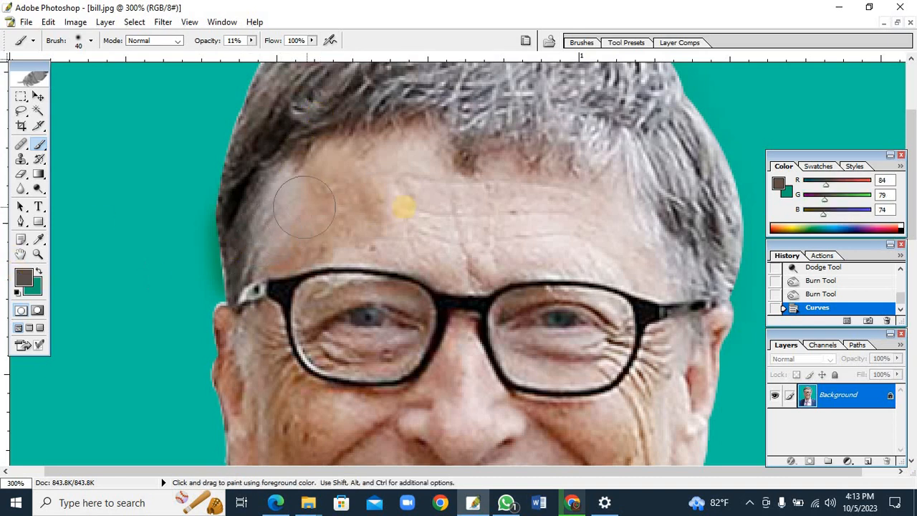
alt+click(388, 192)
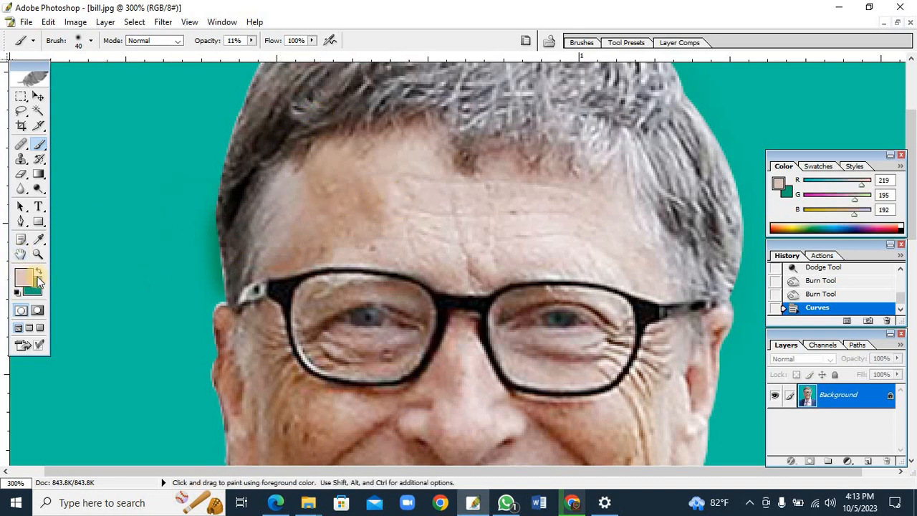
Paint over the forehead's brown patches and fine lines with the sampled tone, using a 40 px brush at 11% opacity
drag(399, 199, 364, 212)
drag(368, 214, 340, 228)
drag(343, 225, 320, 235)
drag(323, 228, 333, 225)
drag(340, 227, 347, 218)
mouse_move(324, 191)
mouse_down()
mouse_move(372, 208)
mouse_move(393, 197)
mouse_move(338, 229)
mouse_move(289, 240)
mouse_move(328, 237)
mouse_move(372, 202)
mouse_move(535, 213)
mouse_up()
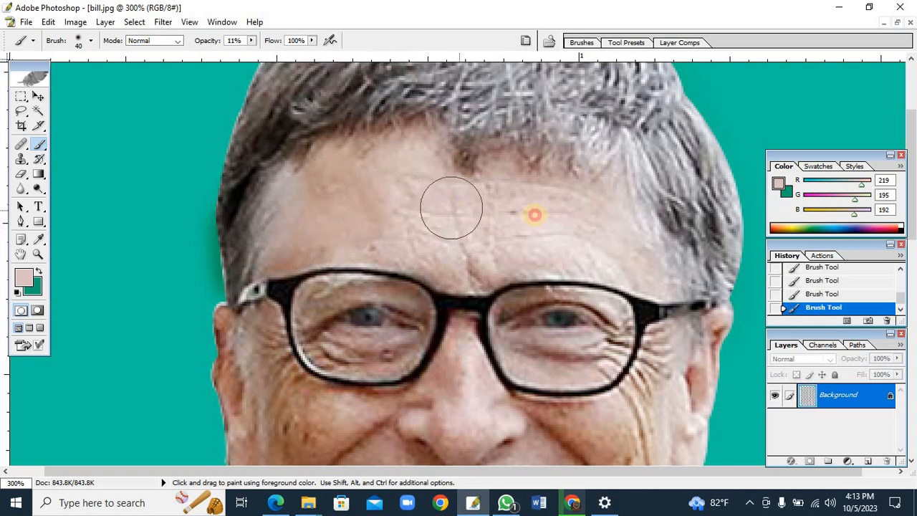
Sample a lighter forehead tone (RGB 226, 206, 205) and paint it over the forehead above the right-hand lens of the glasses
scroll(618, 217, down, 6)
scroll(566, 198, up, 5)
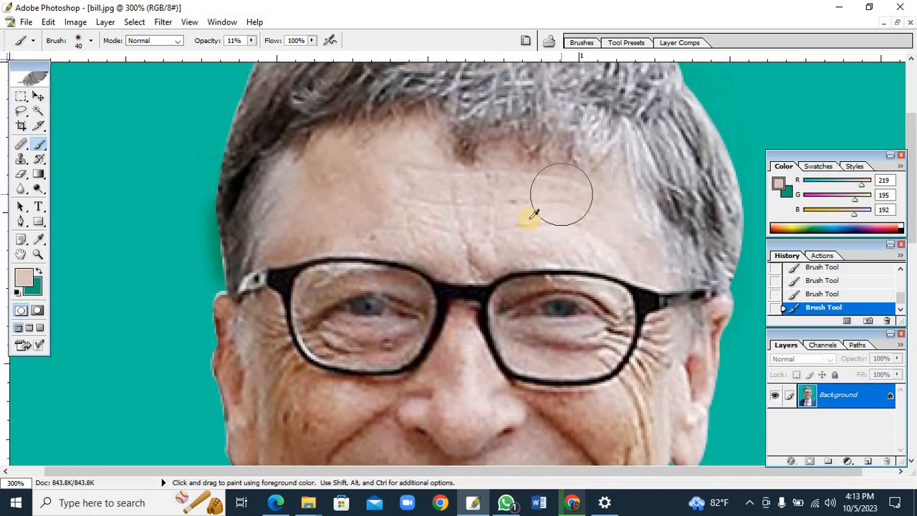
alt+click(418, 209)
mouse_move(541, 207)
mouse_down()
mouse_move(470, 220)
mouse_move(589, 227)
mouse_move(625, 243)
mouse_up()
Sample the cheek tone (RGB 190, 150, 128) and paint over the spots and creases of the left-hand cheek with a 30 px brush
scroll(527, 225, down, 5)
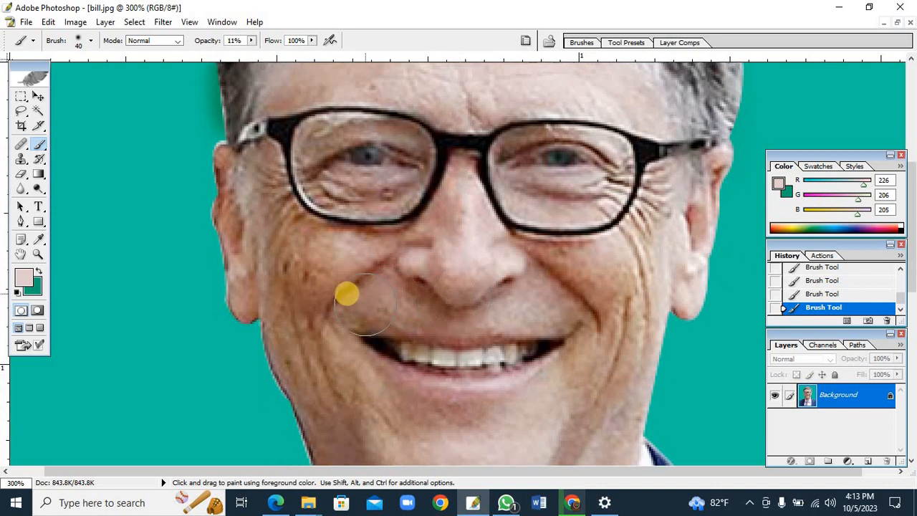
scroll(321, 257, up, 1)
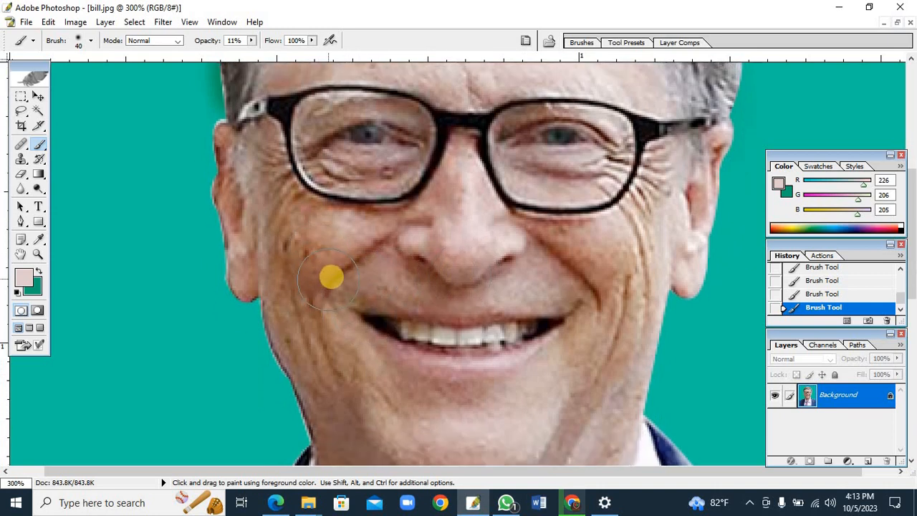
key(bracketleft)
key(bracketleft)
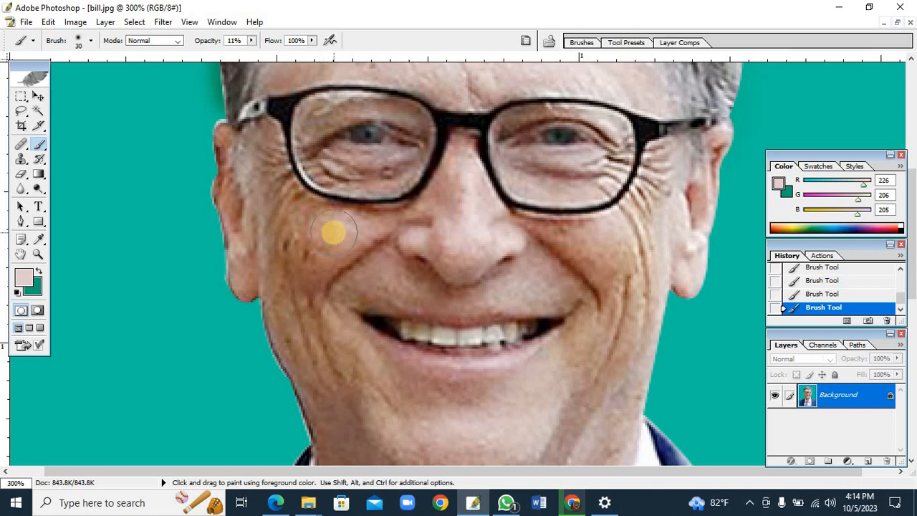
alt+click(326, 235)
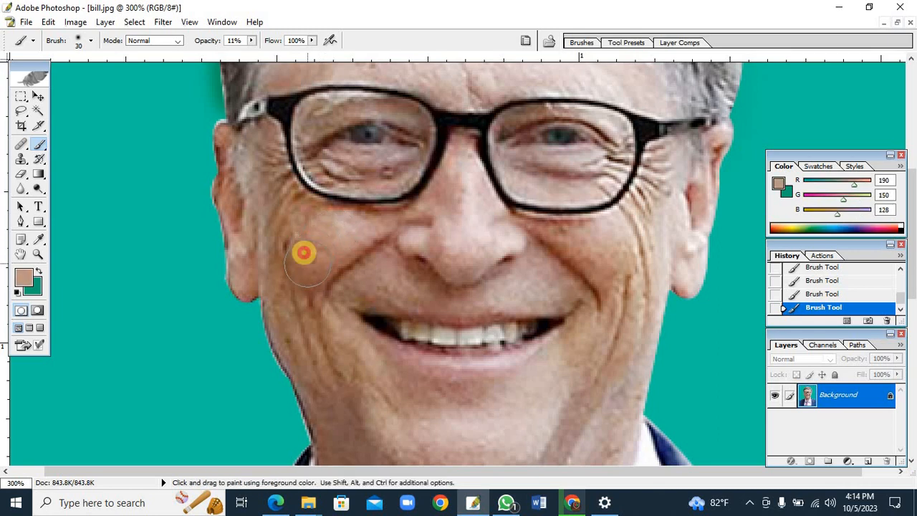
mouse_move(304, 252)
mouse_down()
mouse_move(284, 280)
mouse_move(285, 248)
mouse_move(295, 306)
mouse_move(306, 301)
mouse_move(331, 380)
mouse_move(308, 328)
mouse_move(321, 348)
mouse_up()
Examine the retouched face and the cutout edge along the ears, jaw, neck and collar
scroll(380, 250, down, 5)
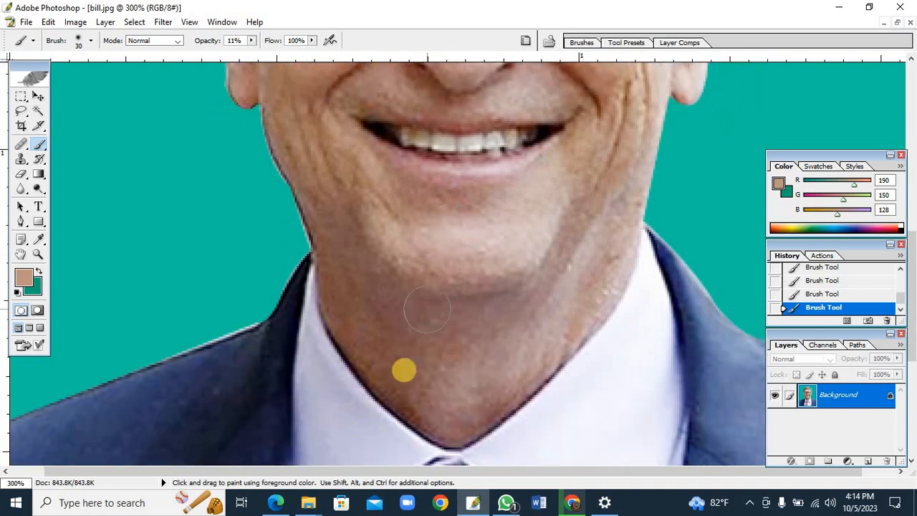
scroll(362, 425, up, 2)
scroll(405, 337, down, 2)
scroll(409, 240, up, 3)
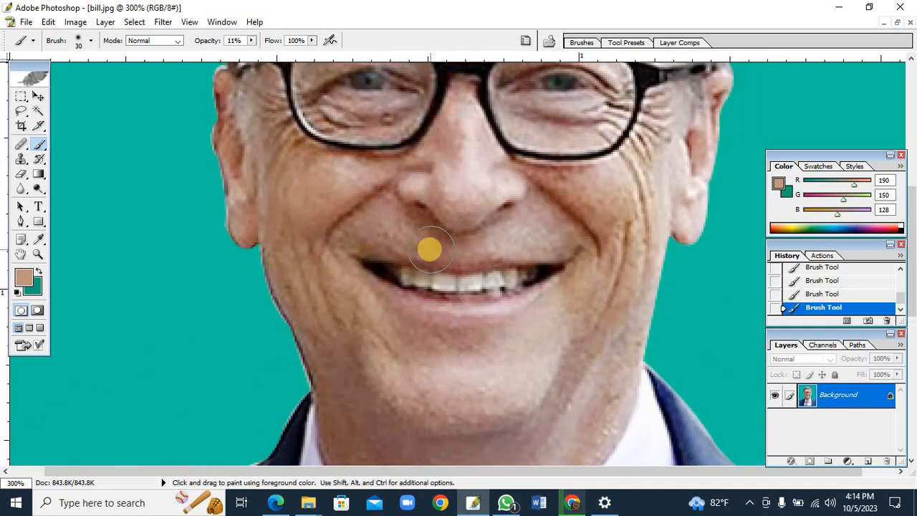
scroll(284, 268, up, 2)
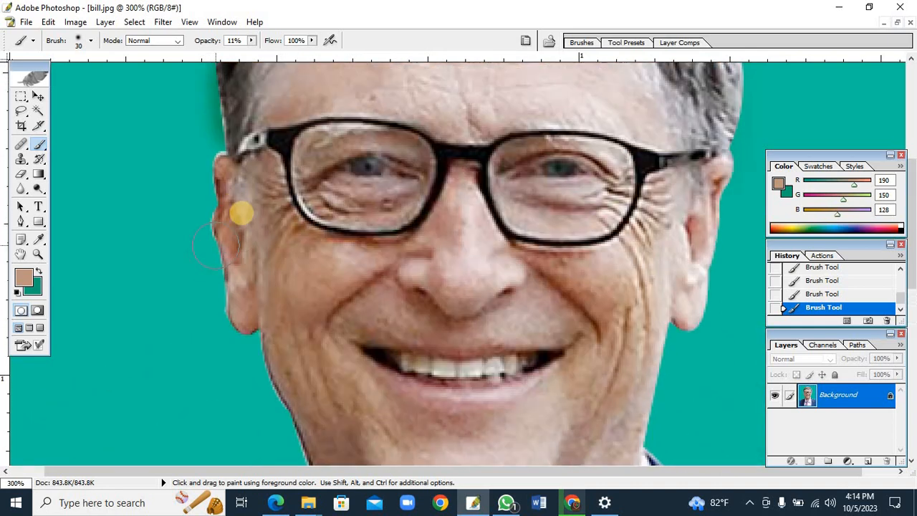
scroll(241, 331, down, 3)
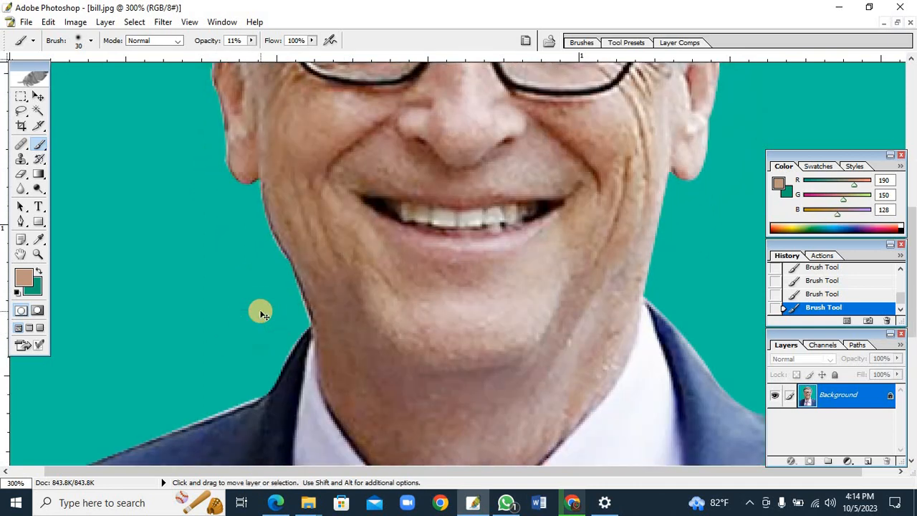
key(ctrl+plus)
key(ctrl+plus)
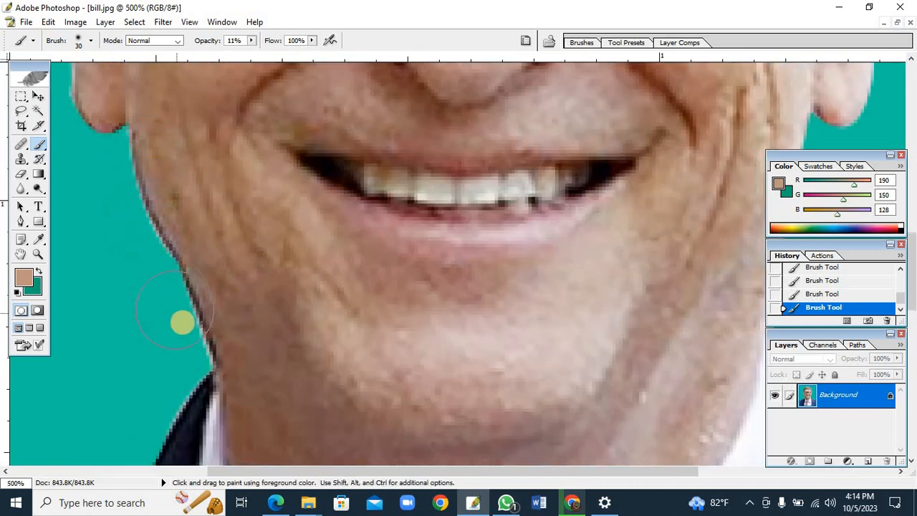
scroll(215, 329, down, 3)
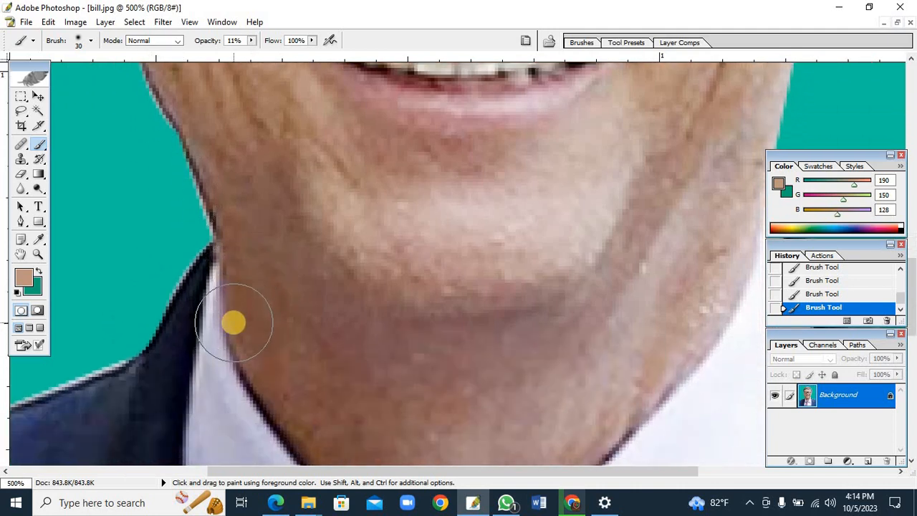
key(ctrl+minus)
key(ctrl+minus)
key(ctrl+minus)
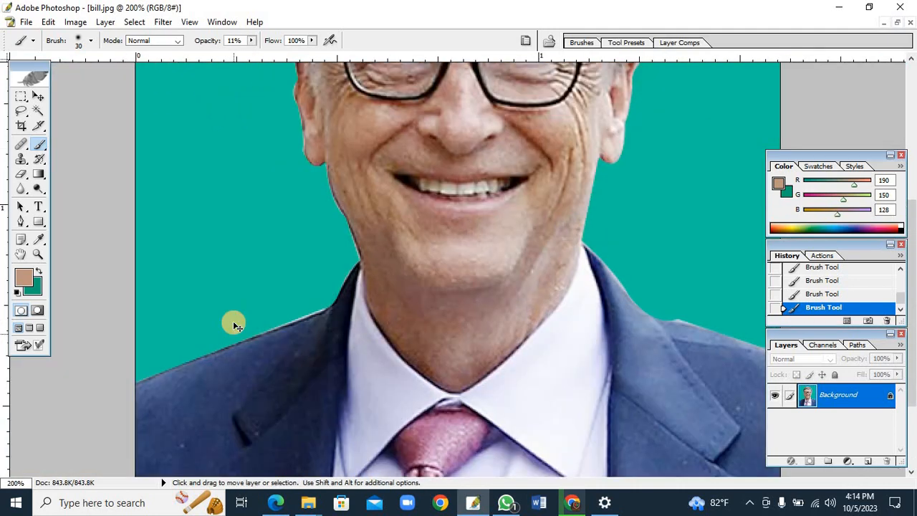
Blur the cutout edge along the left-hand shoulder, jaw and ear with a 50 px Blur brush at 50% strength
click(21, 189)
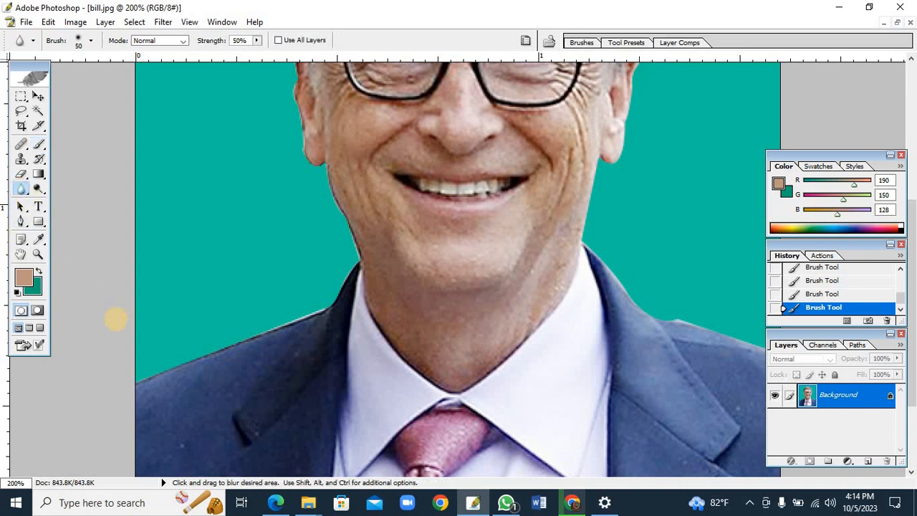
mouse_move(138, 377)
mouse_down()
mouse_move(246, 344)
mouse_move(235, 353)
mouse_move(335, 297)
mouse_move(324, 313)
mouse_move(339, 241)
mouse_move(333, 251)
mouse_move(319, 172)
mouse_move(333, 251)
mouse_move(311, 294)
mouse_move(315, 258)
mouse_up()
scroll(307, 260, up, 2)
drag(293, 153, 300, 123)
scroll(277, 199, up, 2)
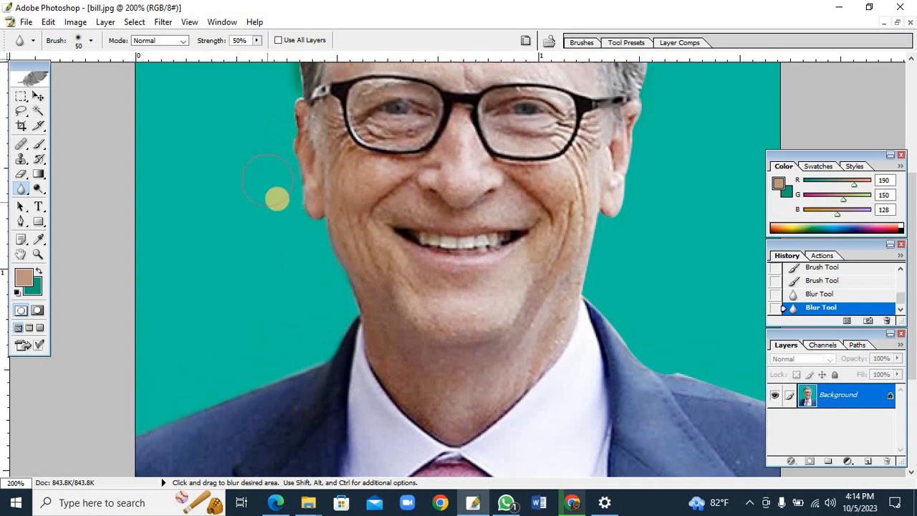
mouse_move(285, 173)
mouse_down()
mouse_move(291, 117)
mouse_move(287, 187)
mouse_move(280, 113)
mouse_move(278, 149)
mouse_move(281, 118)
mouse_up()
Blur the cutout edge around the hair and along the right-hand ear, jaw and shoulder at 50% strength
scroll(291, 160, up, 3)
scroll(267, 168, up, 3)
scroll(276, 186, up, 3)
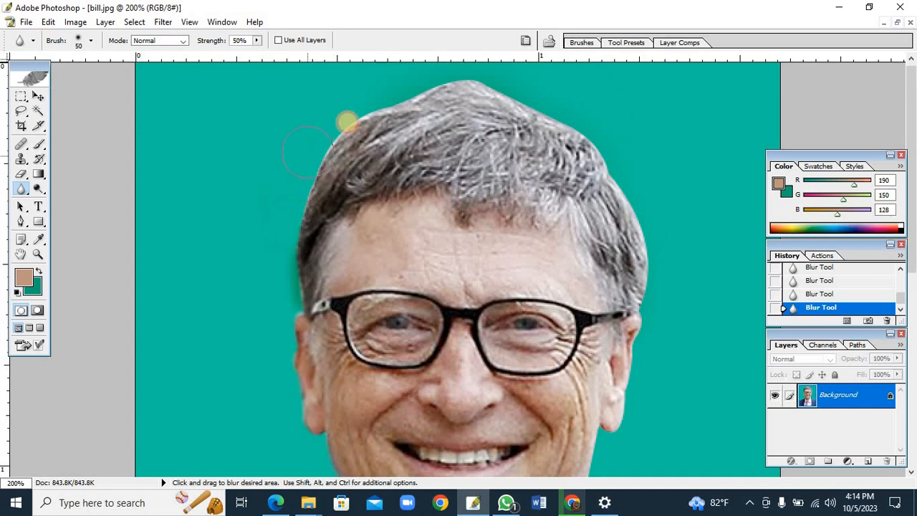
mouse_move(352, 114)
mouse_down()
mouse_move(458, 93)
mouse_move(536, 111)
mouse_move(624, 176)
mouse_move(661, 253)
mouse_move(618, 390)
mouse_up()
scroll(655, 260, down, 1)
scroll(612, 372, down, 3)
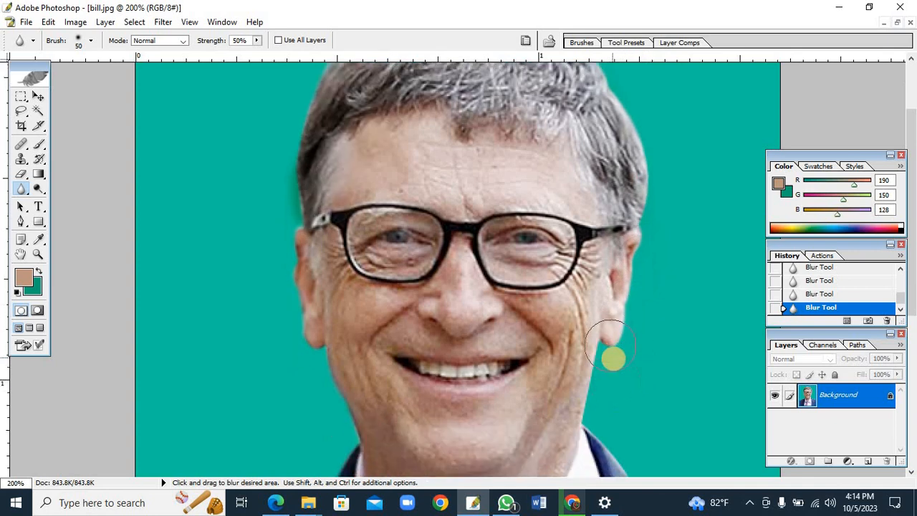
scroll(606, 412, down, 3)
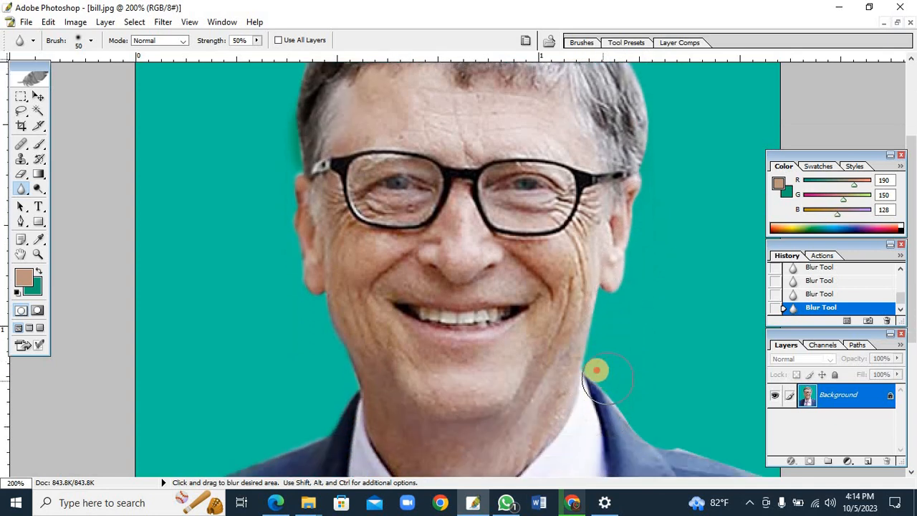
scroll(595, 394, down, 5)
scroll(622, 360, down, 1)
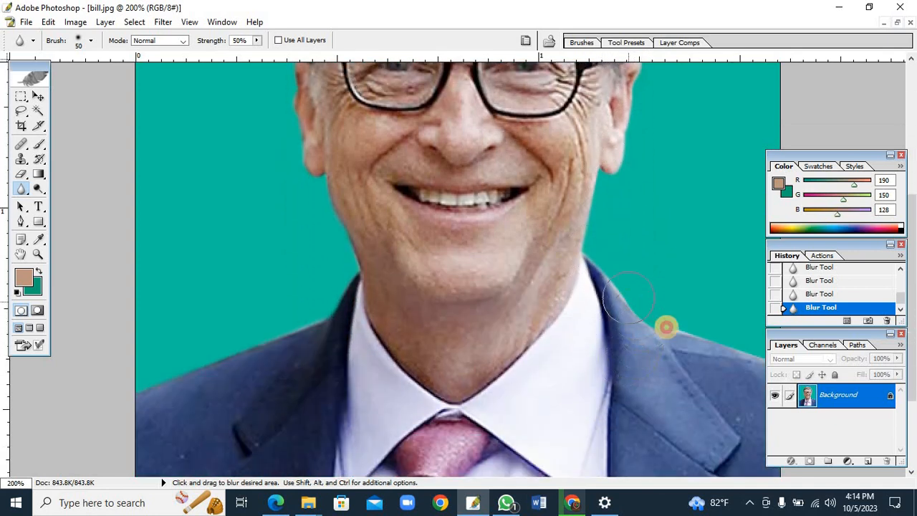
Examine the retouched portrait up close and as a whole, checking the skin and the softened cutout edges
key(ctrl+minus)
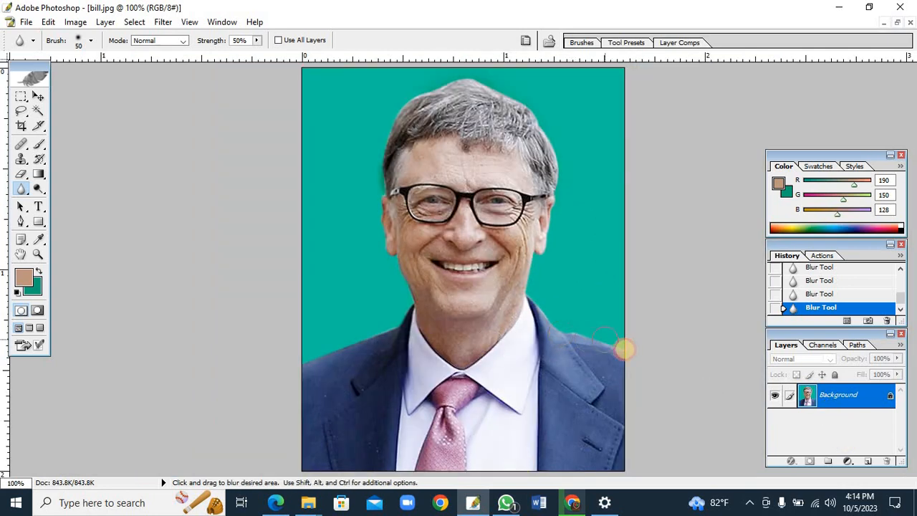
key(ctrl+minus)
key(ctrl+minus)
key(ctrl+minus)
key(ctrl+plus)
key(ctrl+plus)
key(ctrl+plus)
key(ctrl+plus)
key(ctrl+plus)
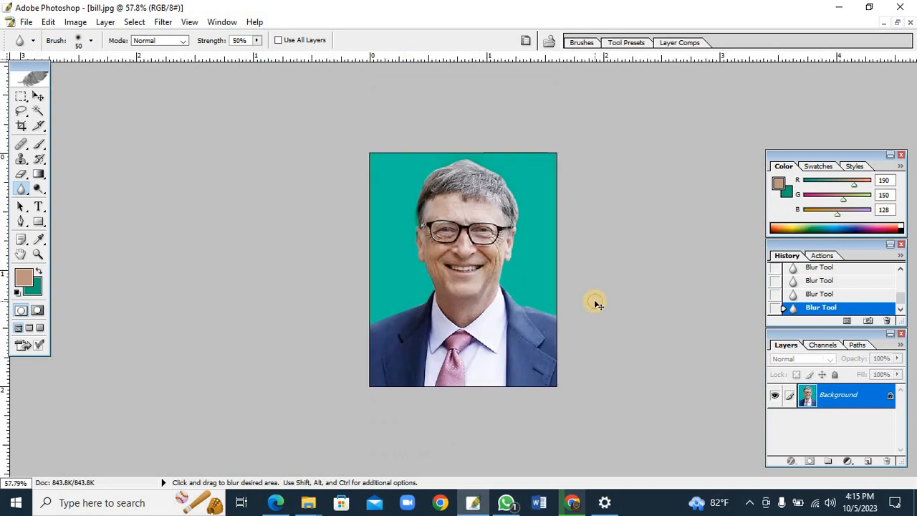
key(ctrl+plus)
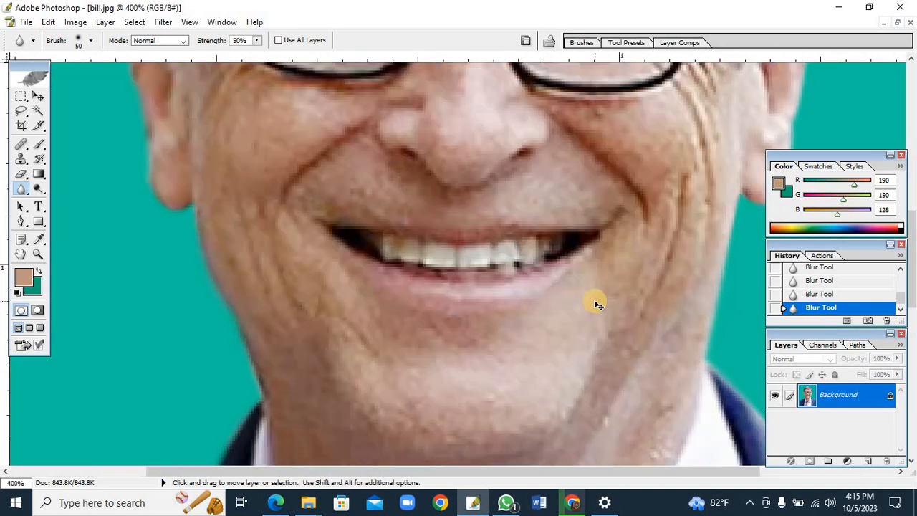
key(ctrl+minus)
key(ctrl+minus)
key(ctrl+minus)
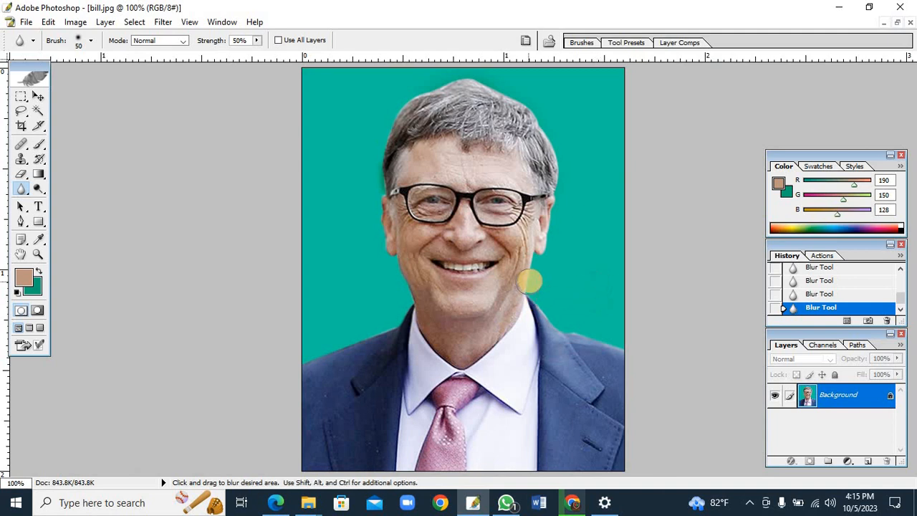
scroll(530, 279, up, 4)
scroll(514, 272, down, 6)
scroll(501, 229, up, 2)
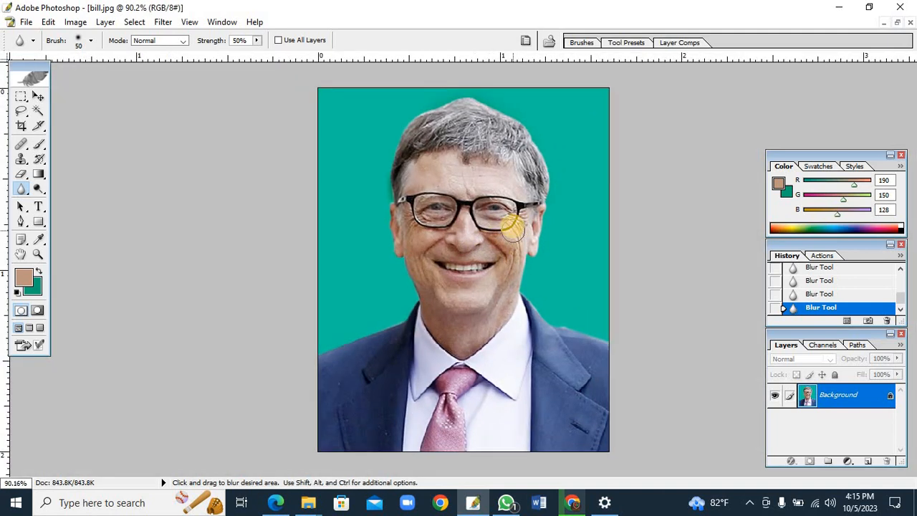
scroll(509, 225, down, 3)
scroll(522, 266, up, 2)
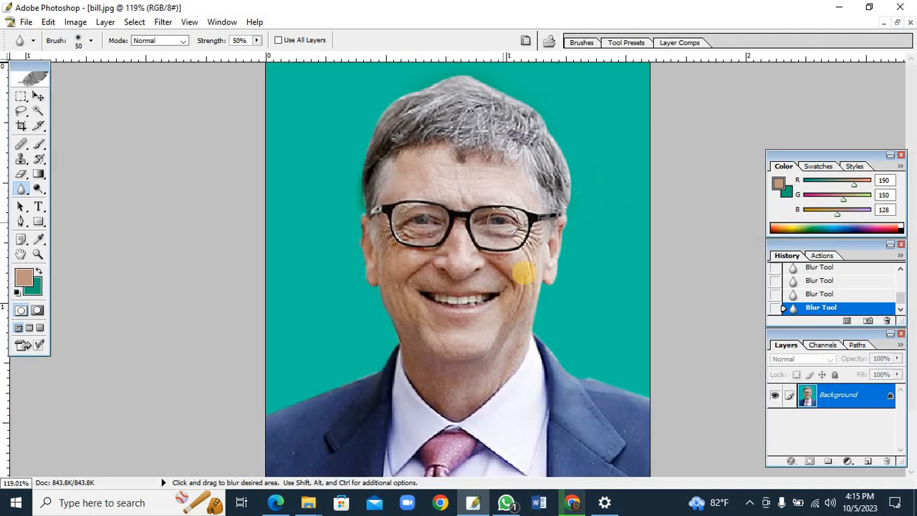
scroll(525, 271, down, 3)
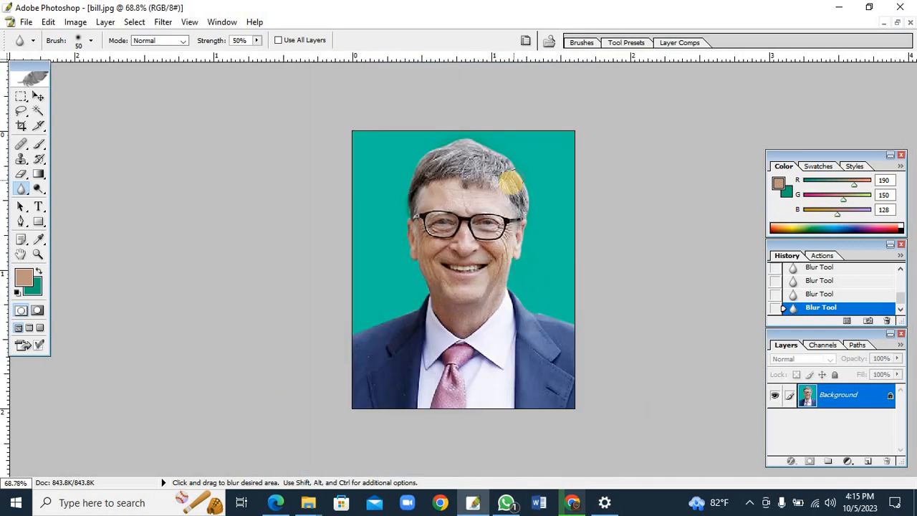
scroll(510, 183, up, 1)
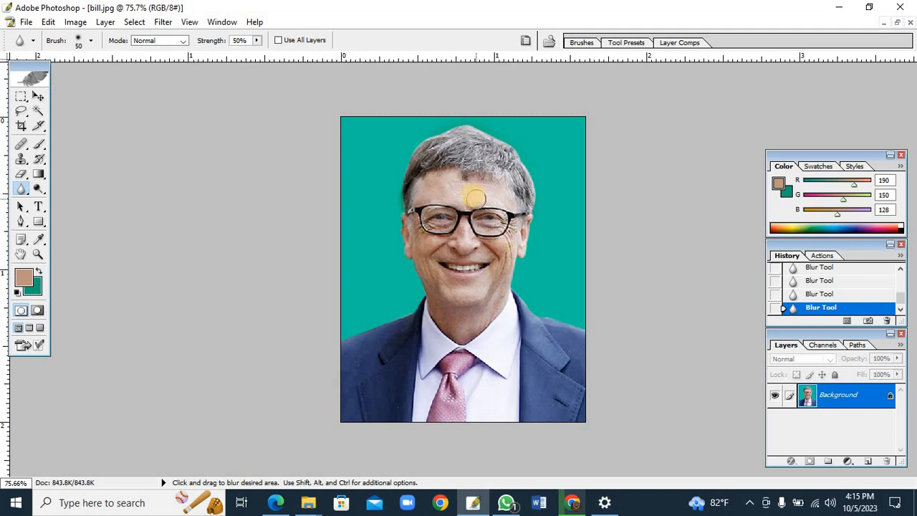
Copy the whole portrait and create a new blank document with the A4 preset
click(39, 98)
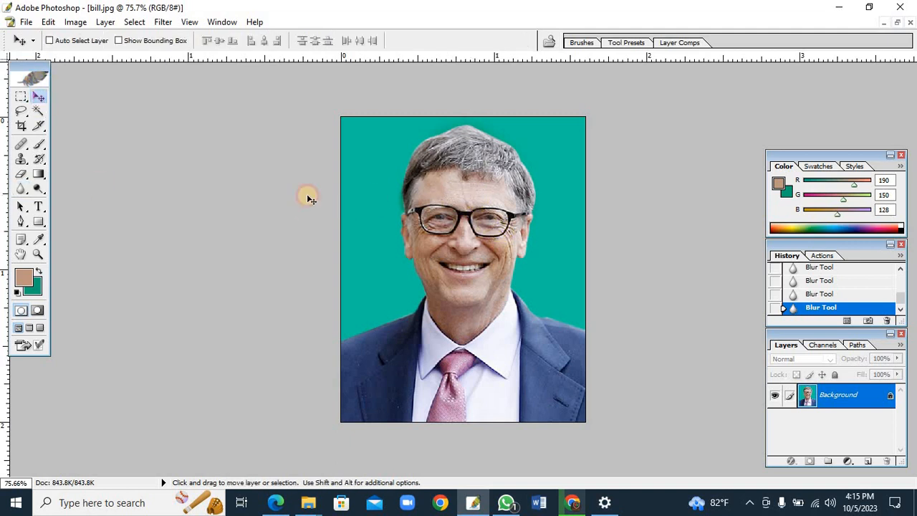
key(ctrl+a)
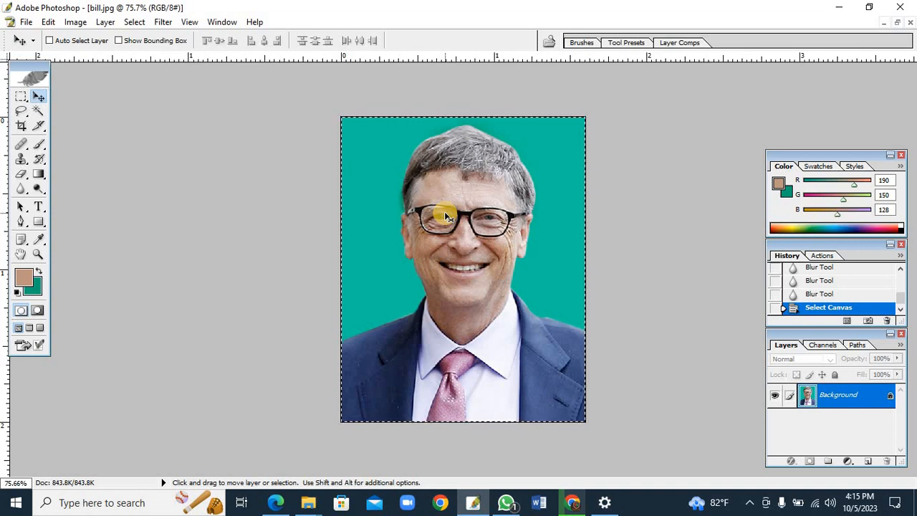
key(ctrl+n)
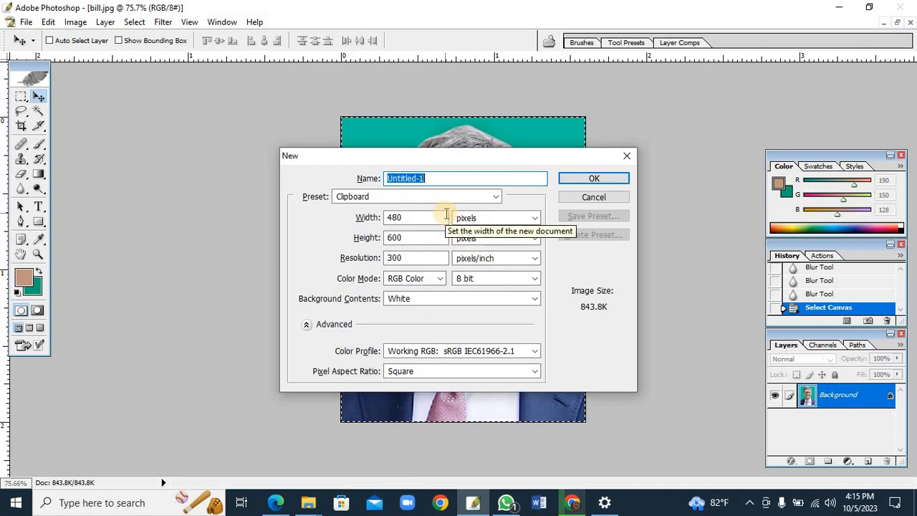
click(460, 197)
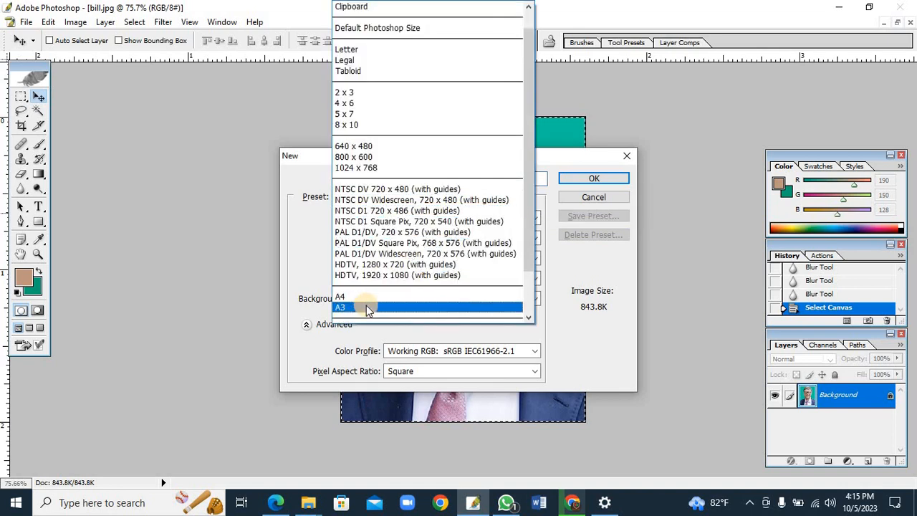
click(363, 298)
click(591, 178)
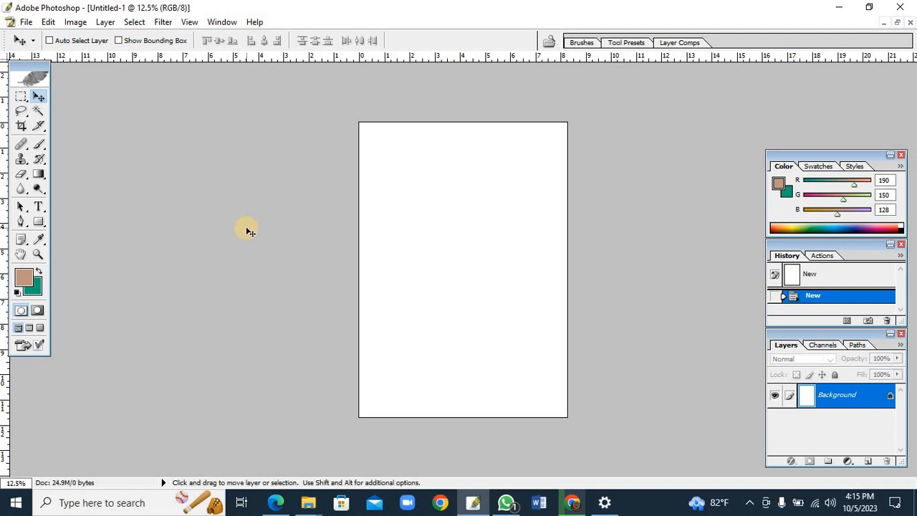
Paste the portrait onto the A4 page and place it in the page's upper-left corner with a small margin
key(ctrl+v)
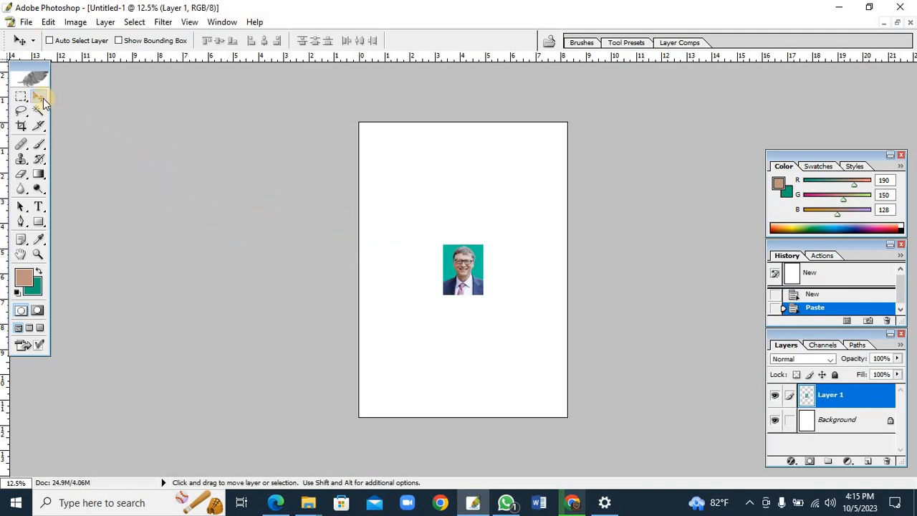
drag(446, 262, 382, 163)
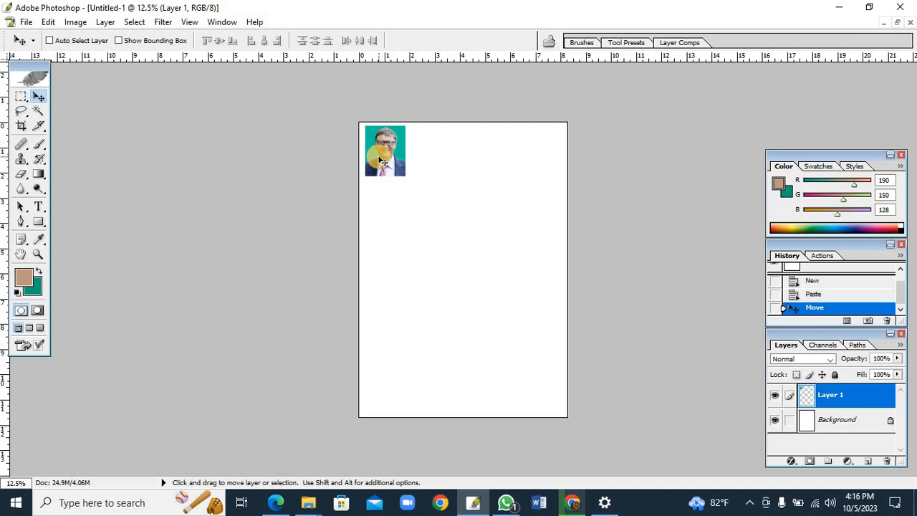
drag(382, 162, 383, 162)
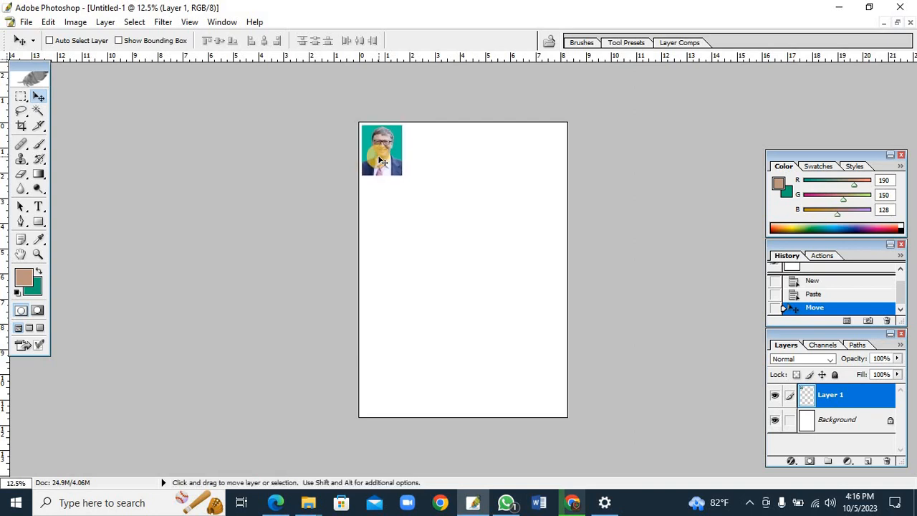
Duplicate the portrait twice to form a row of three across the page's upper edge, with narrow gaps between them
scroll(377, 180, up, 5)
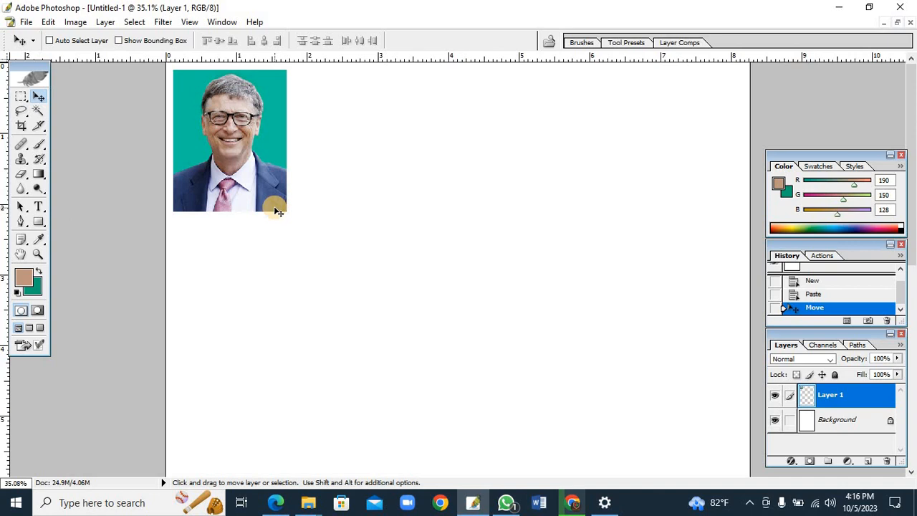
key(alt)
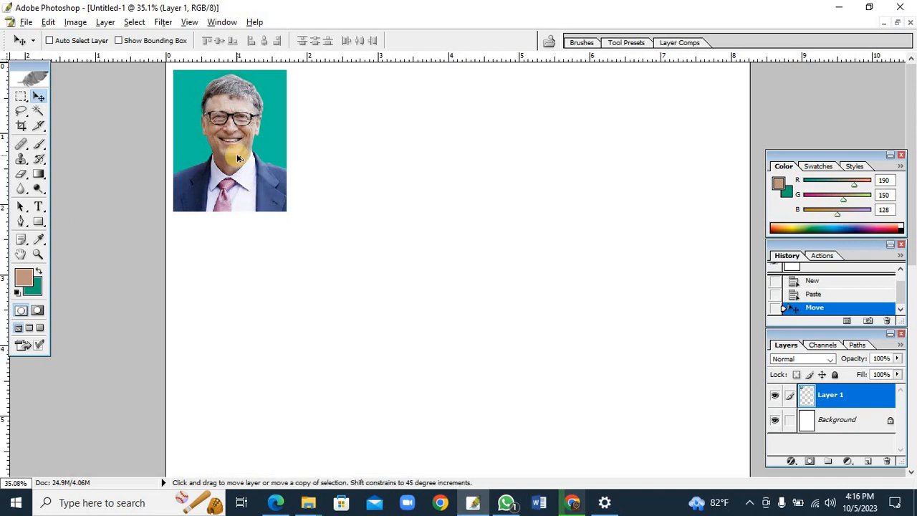
drag(239, 157, 361, 158)
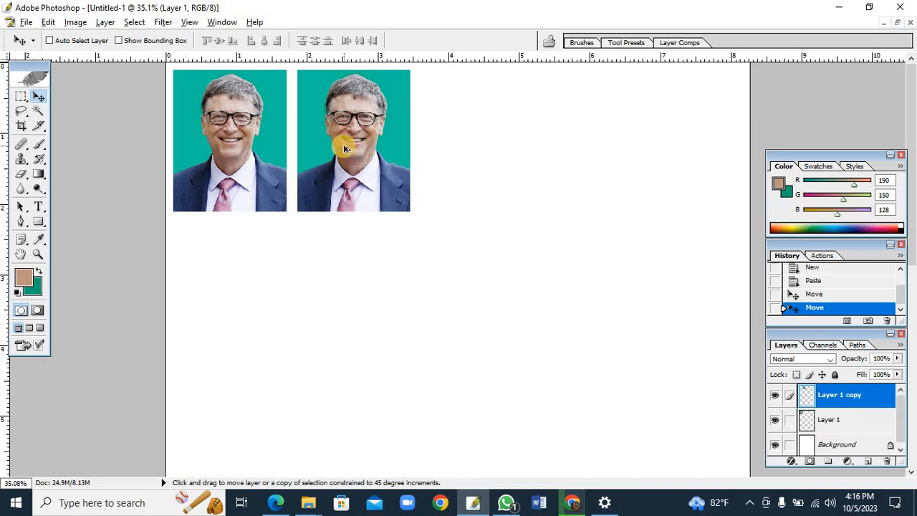
drag(341, 148, 472, 167)
scroll(460, 171, down, 1)
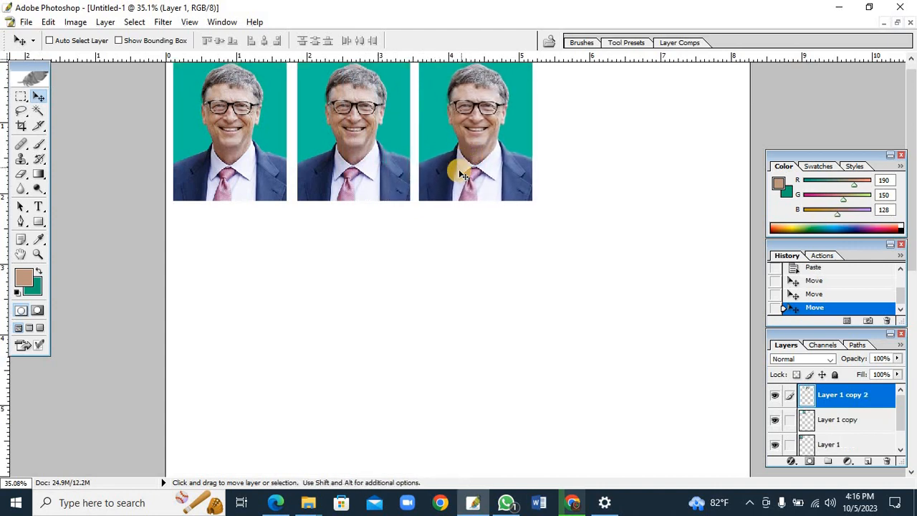
scroll(461, 174, down, 2)
scroll(458, 182, up, 3)
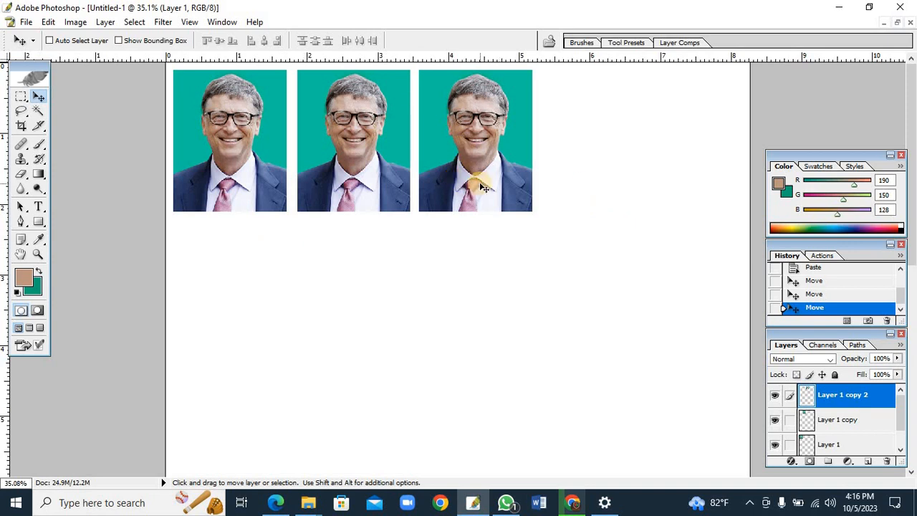
Print one copy of the photo sheet on the EPSON L130 Series printer, accepting the clipping and checking the printer's layout properties
key(ctrl+p)
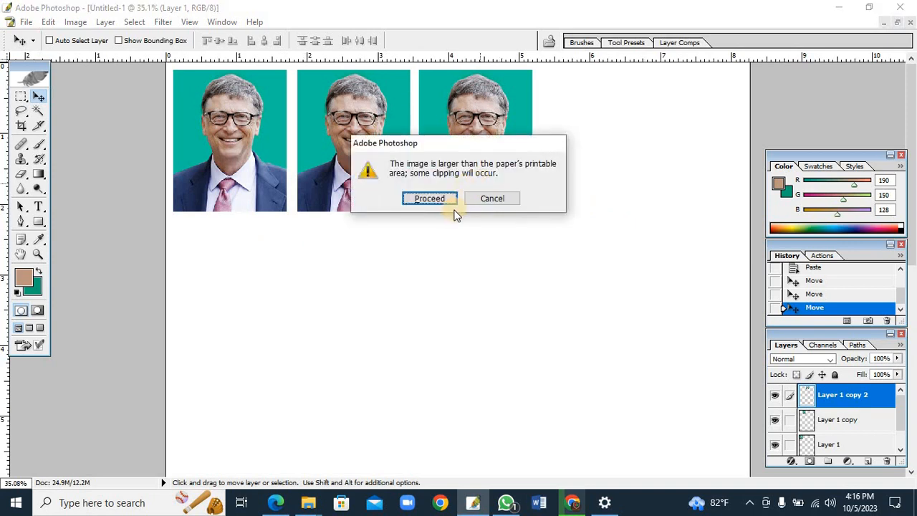
click(435, 199)
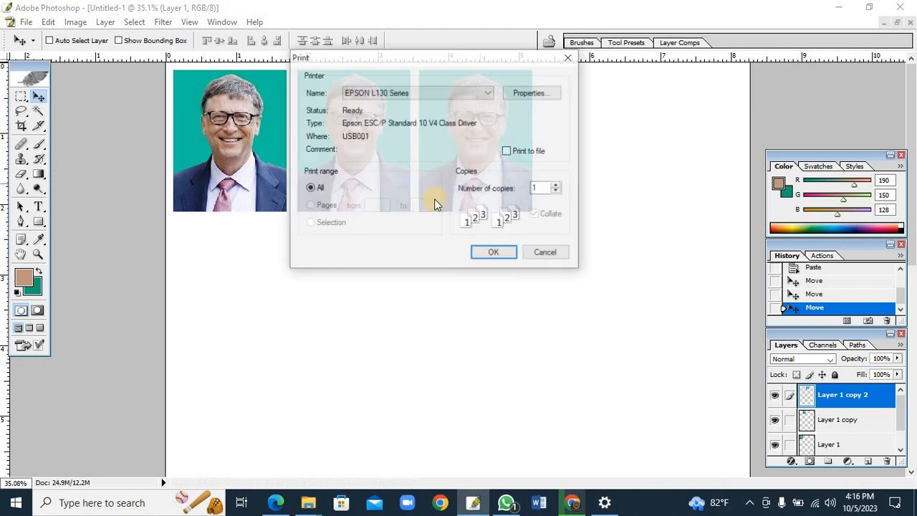
click(534, 95)
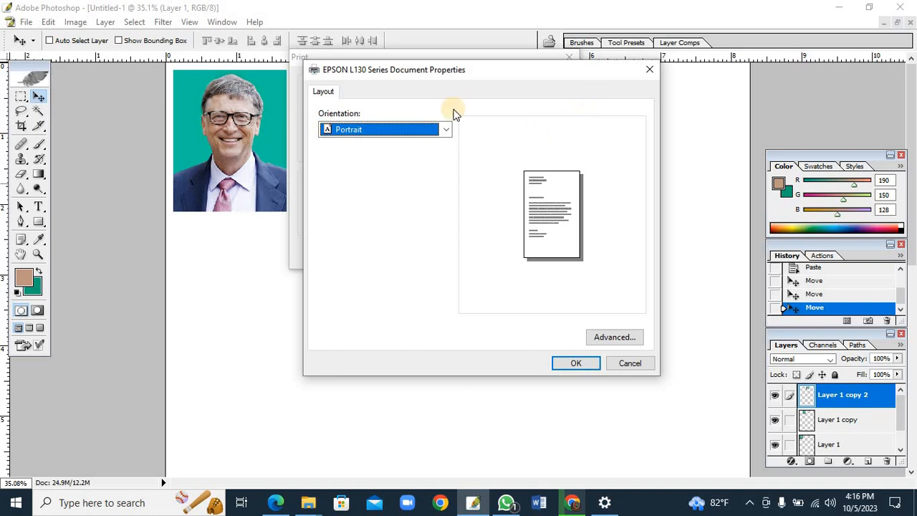
click(649, 69)
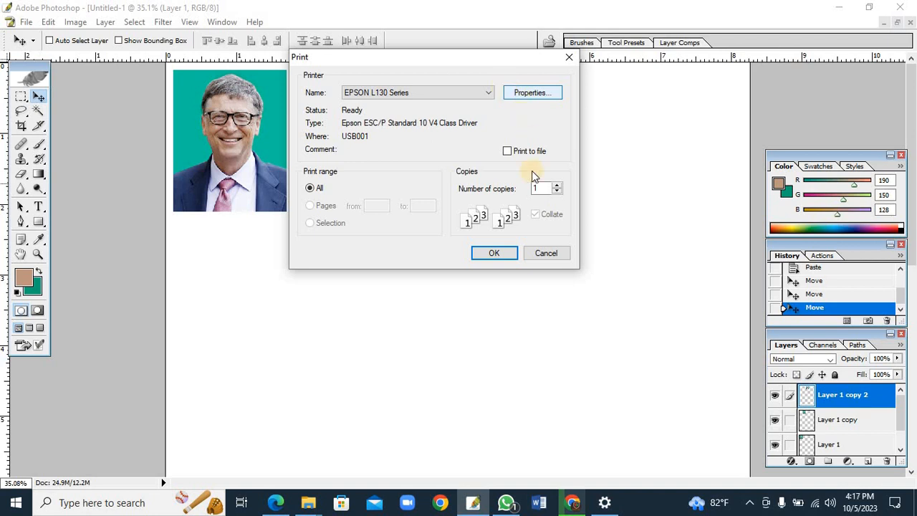
click(494, 253)
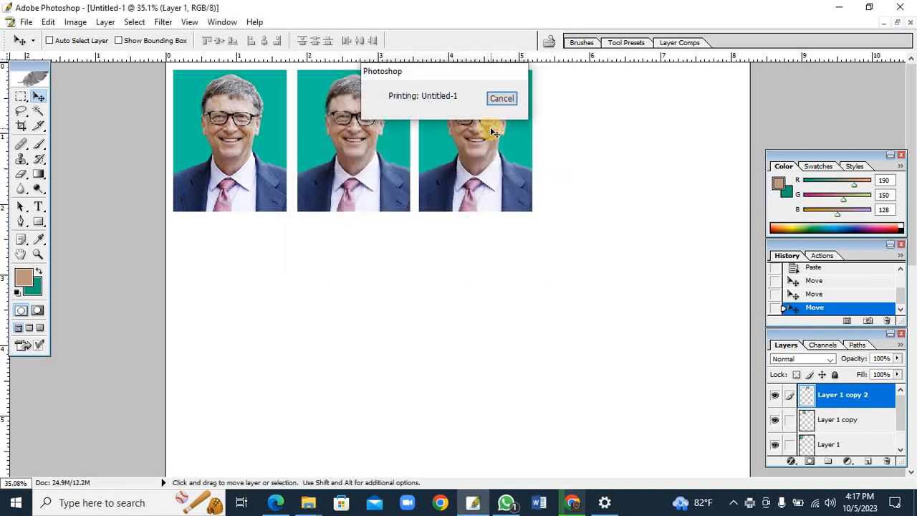